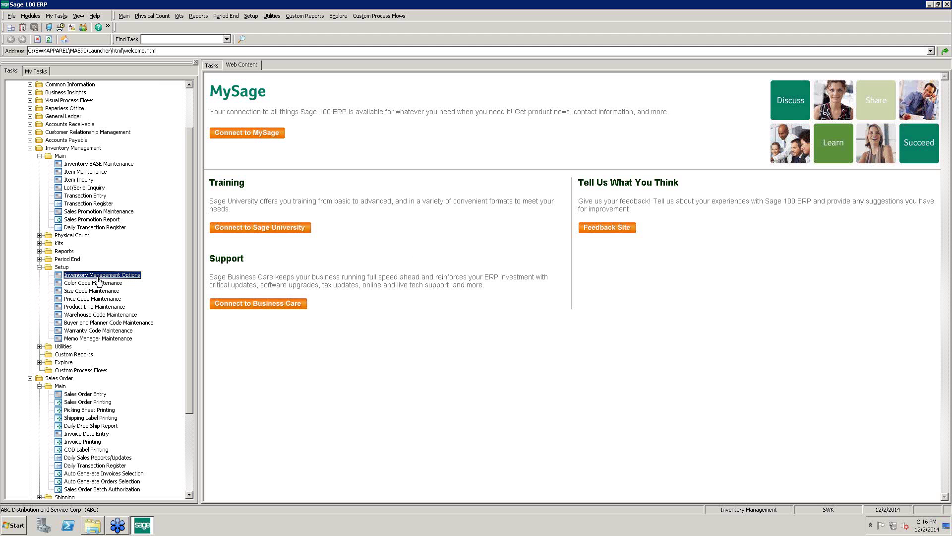
Review the Base, Size, Color Setup in the additional Inventory Management Options, then close the setup window.
double_click(97, 278)
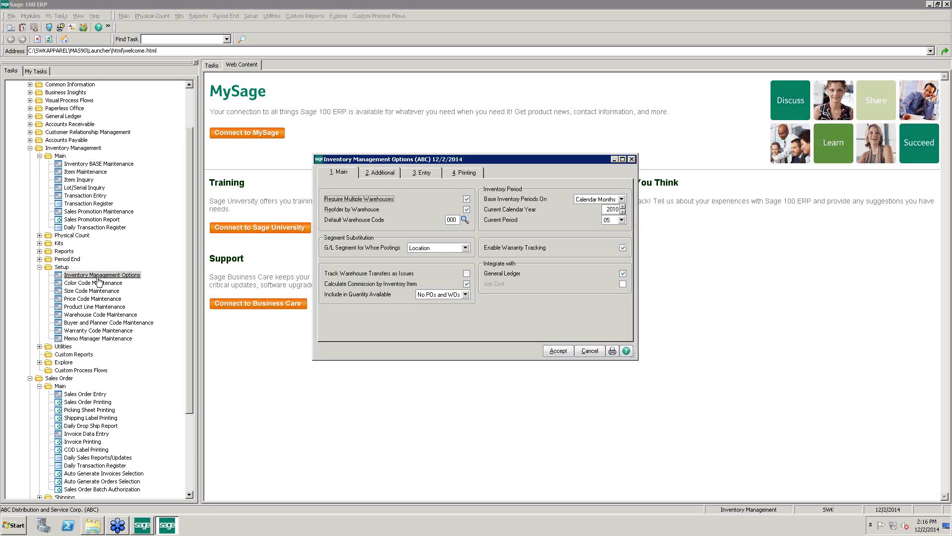
click(380, 174)
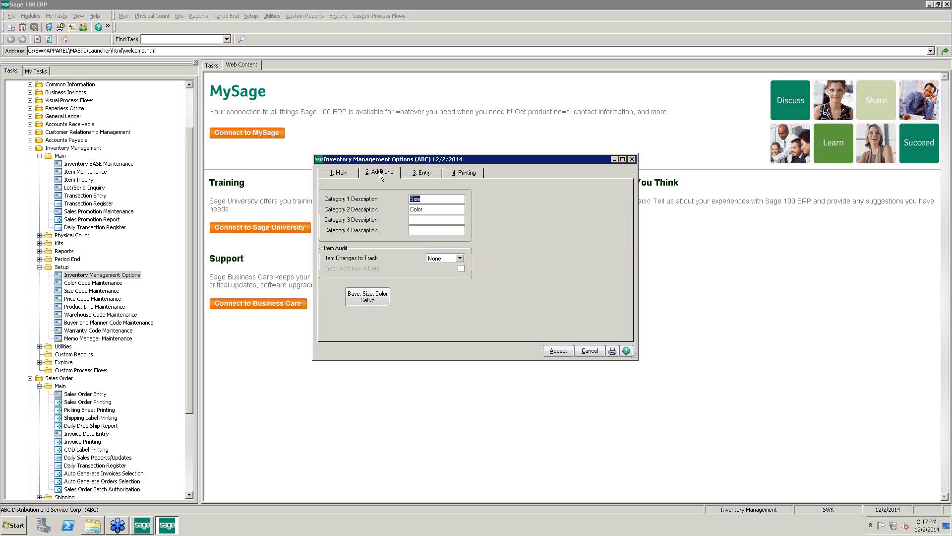
click(370, 297)
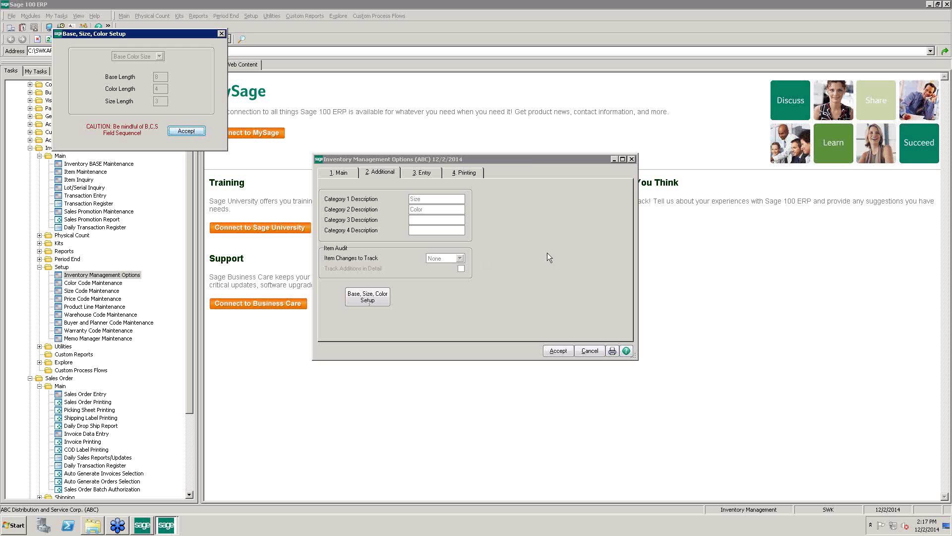
click(221, 34)
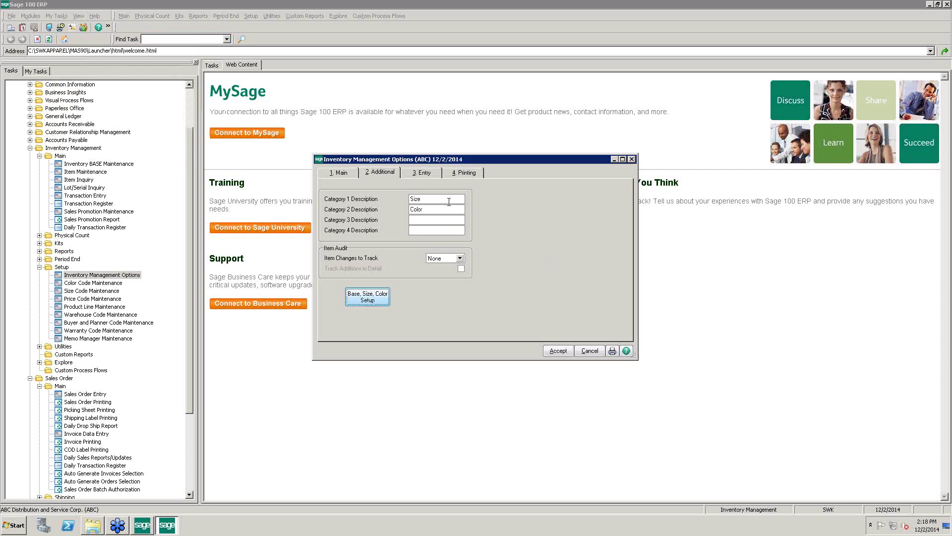
Look up the existing color codes and their sort fields in Color Code Maintenance.
click(91, 283)
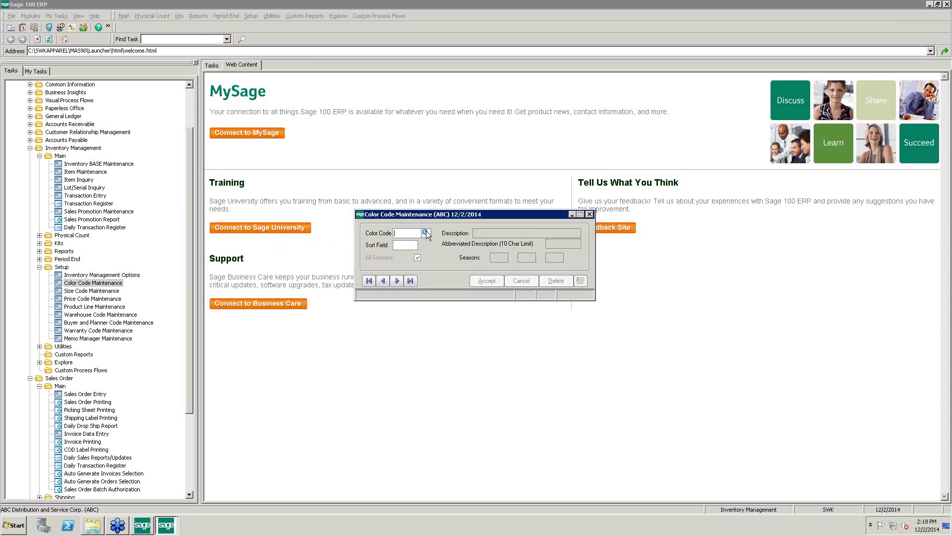
click(426, 232)
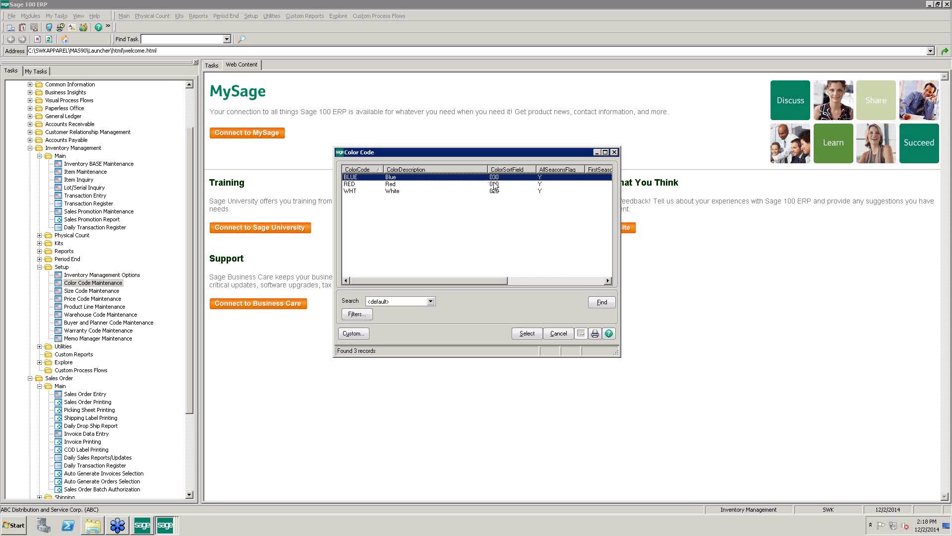
click(615, 152)
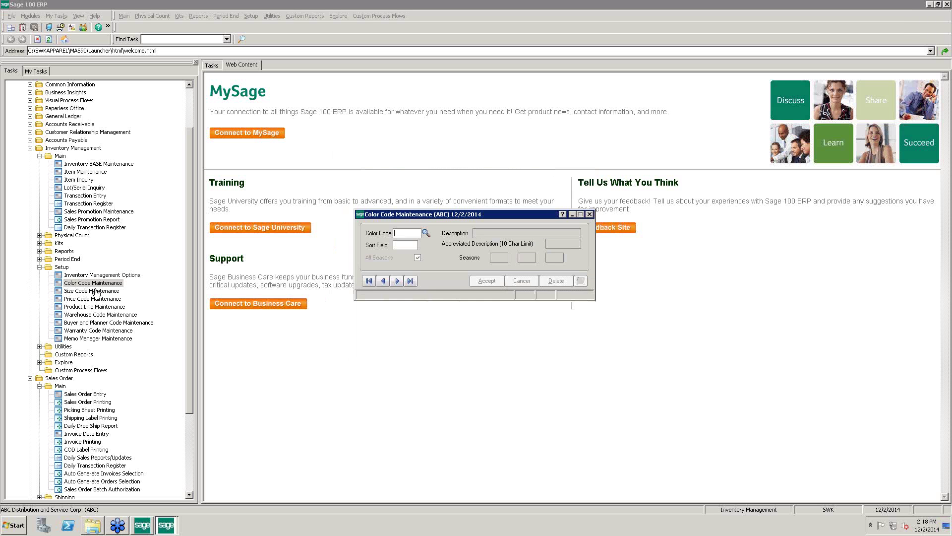
View the existing size codes in Size Code Maintenance ordered by their sort field, then close it.
click(98, 291)
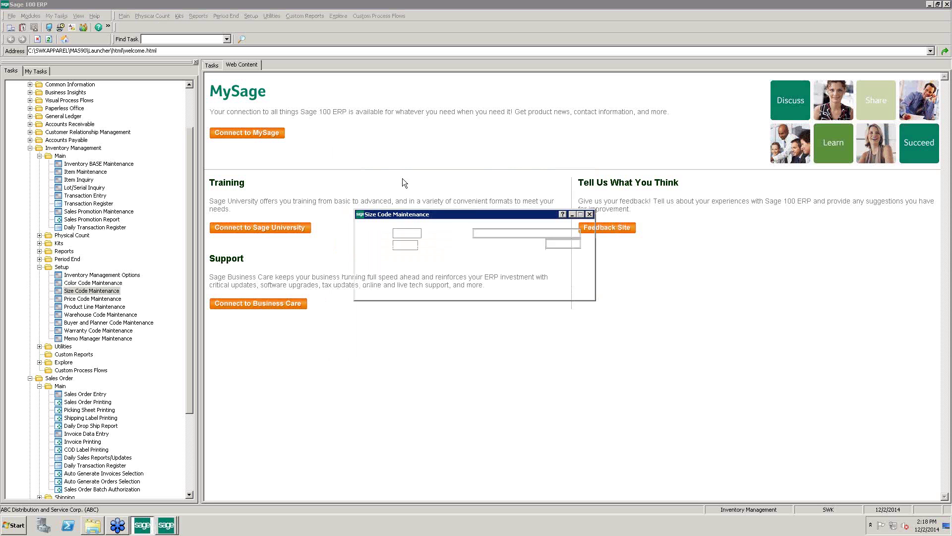
click(426, 233)
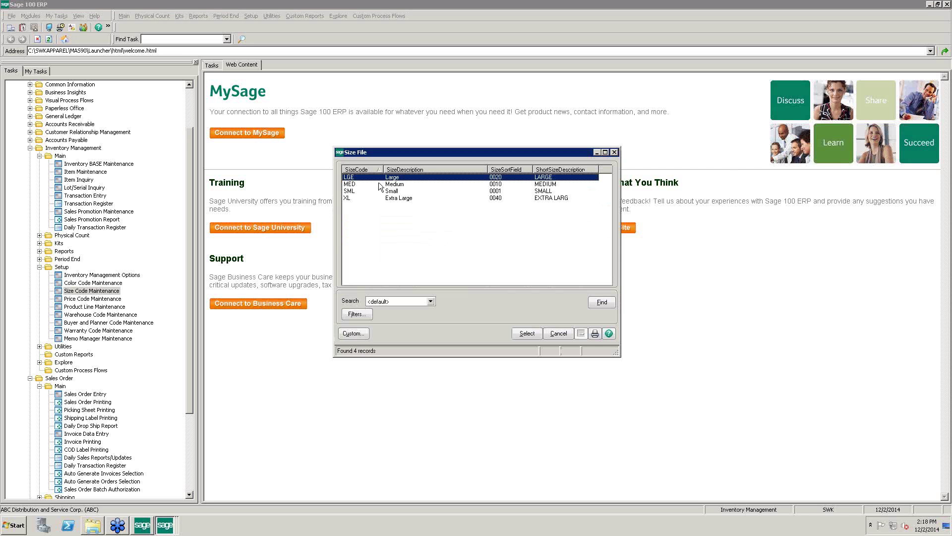
click(504, 169)
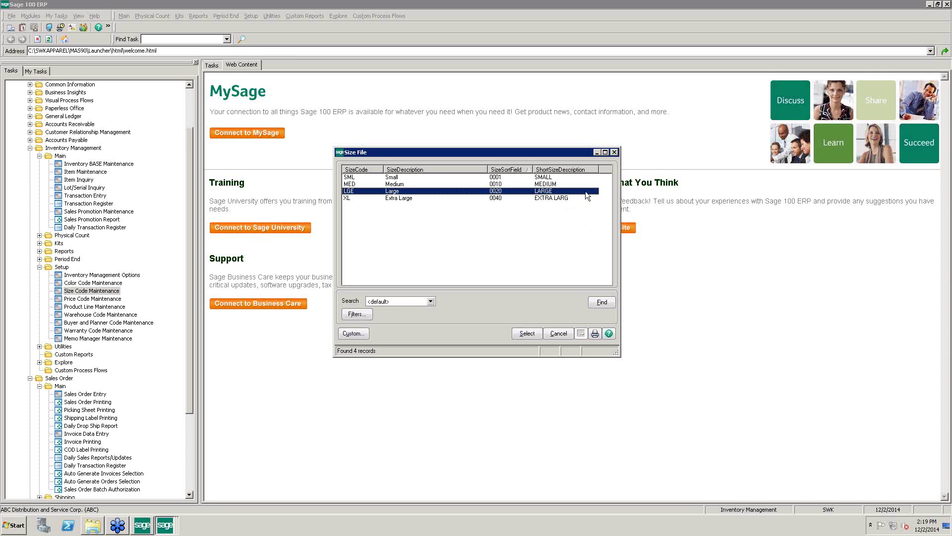
click(618, 153)
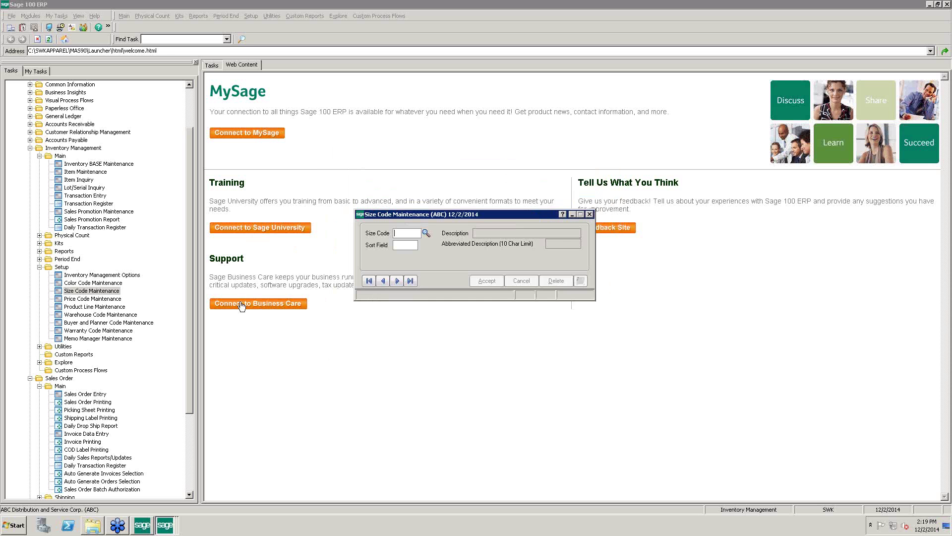
click(589, 214)
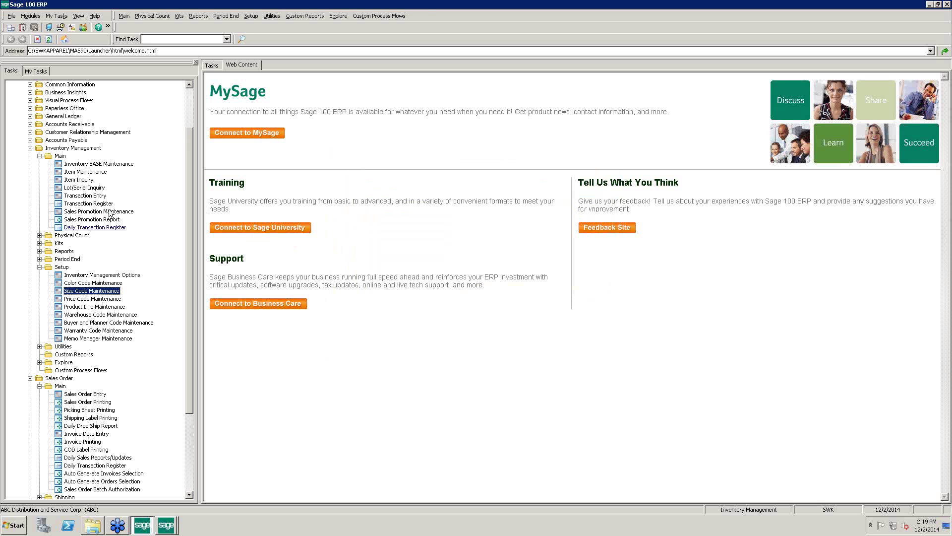
Create base code JACKET in Inventory BASE Maintenance with description "test" and product line FD&A.
click(98, 164)
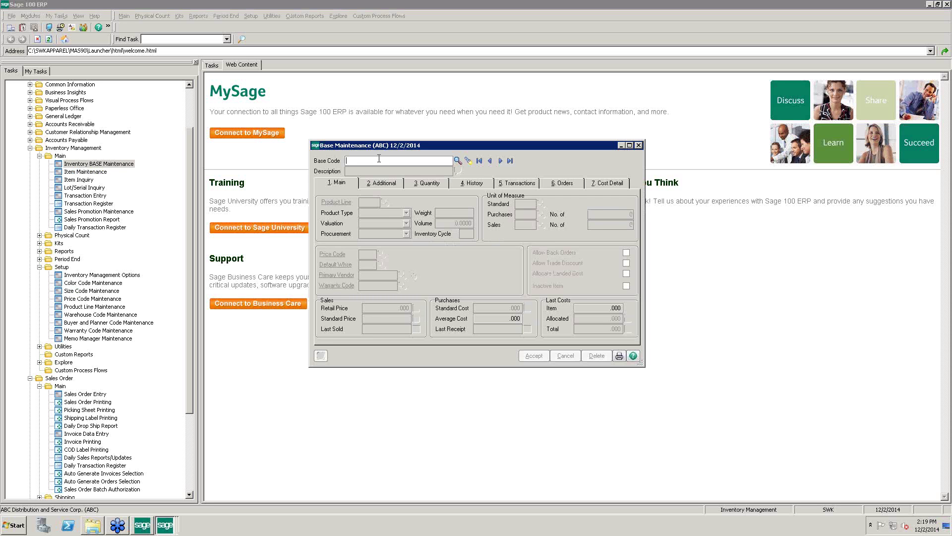
text(JACKET)
key(Tab)
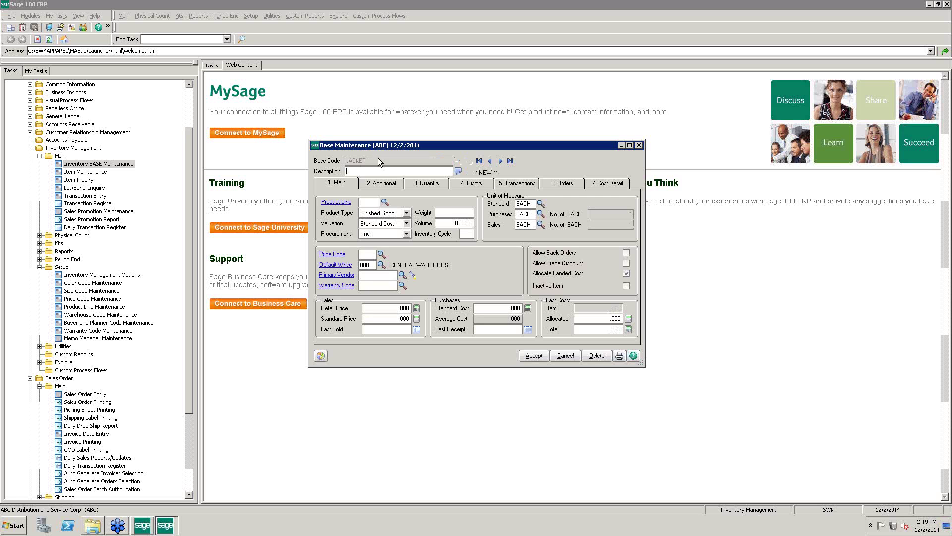
text(test)
click(384, 202)
double_click(369, 191)
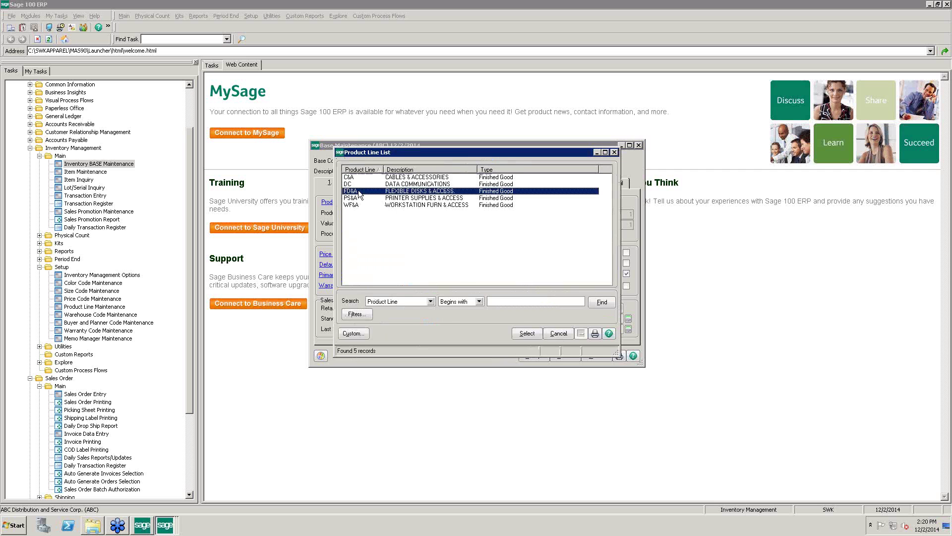
Set the JACKET base's standard price to 10 and accept the new record.
click(397, 318)
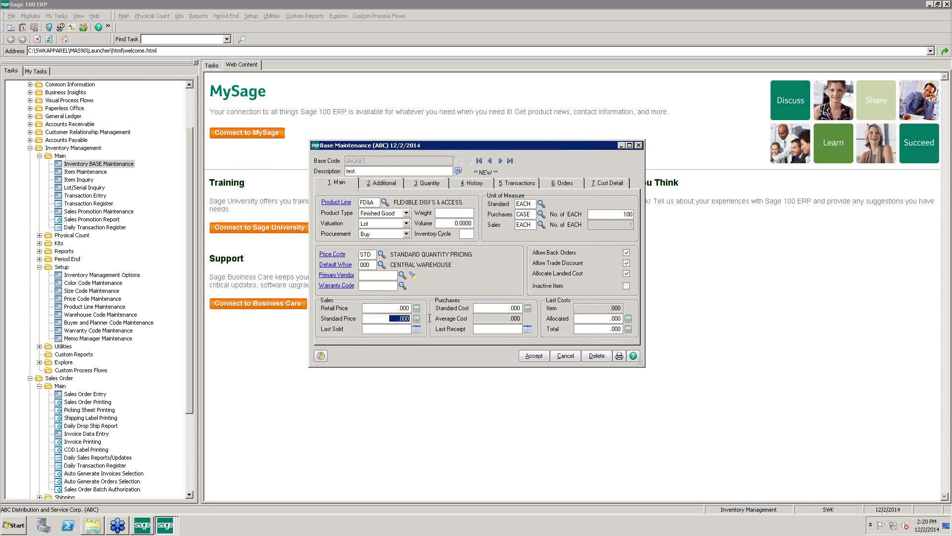
text(.010)
text(.)
click(538, 352)
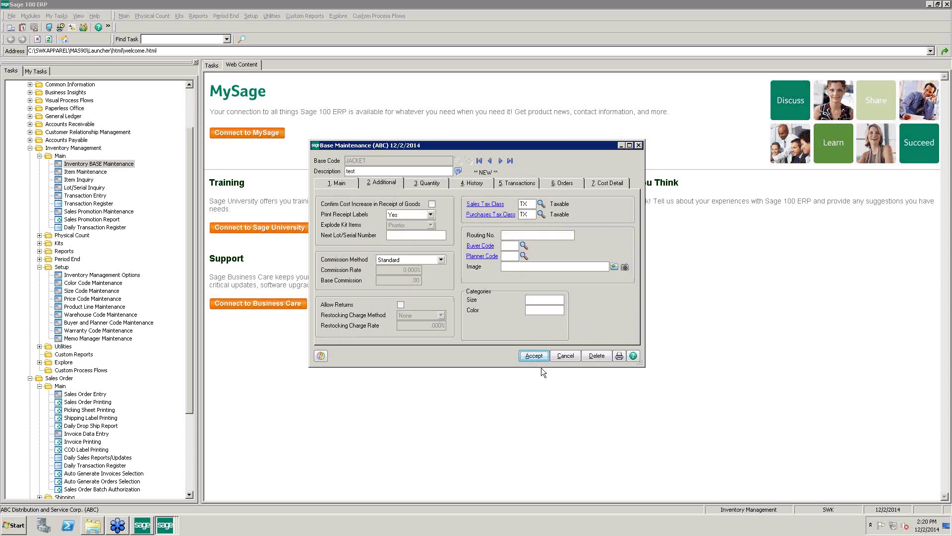
click(543, 356)
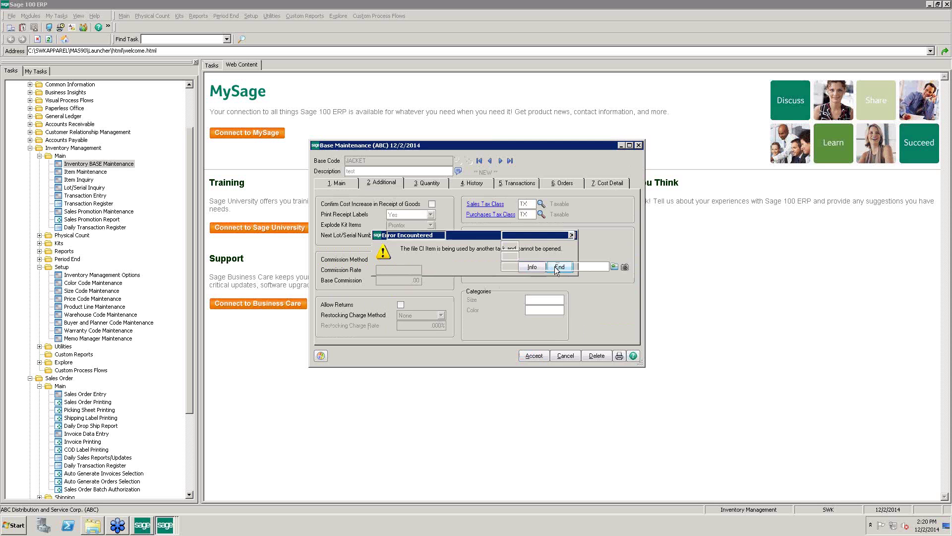
click(554, 266)
Bring up the Inventory Management Options window left open in the background and close it.
mouse_move(167, 528)
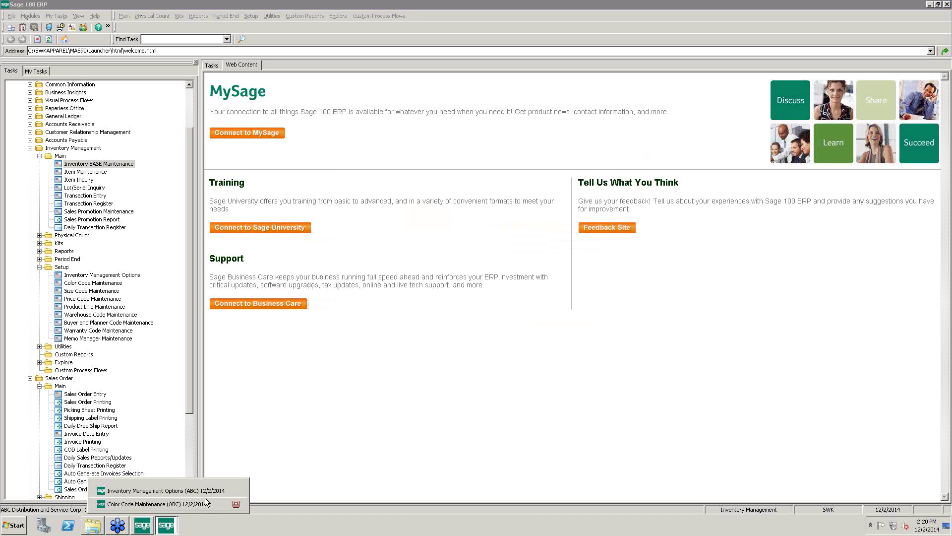
click(130, 497)
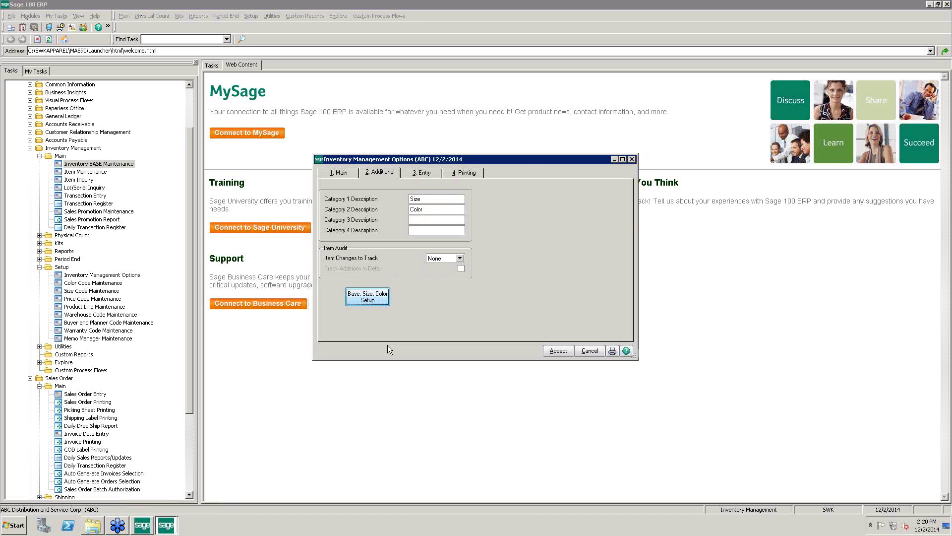
click(631, 159)
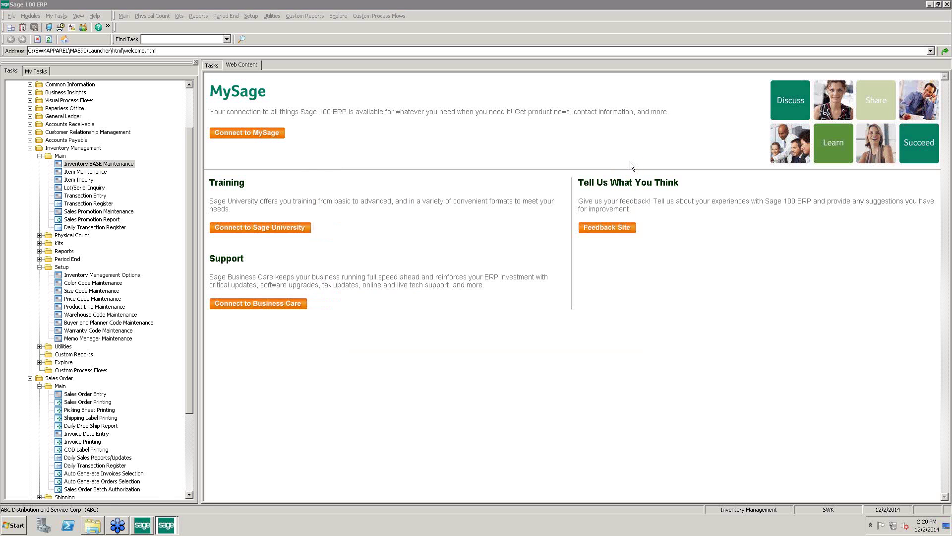
Reopen base code JACKET in Inventory BASE Maintenance, accept the record and close the window.
double_click(83, 164)
text(JACKET)
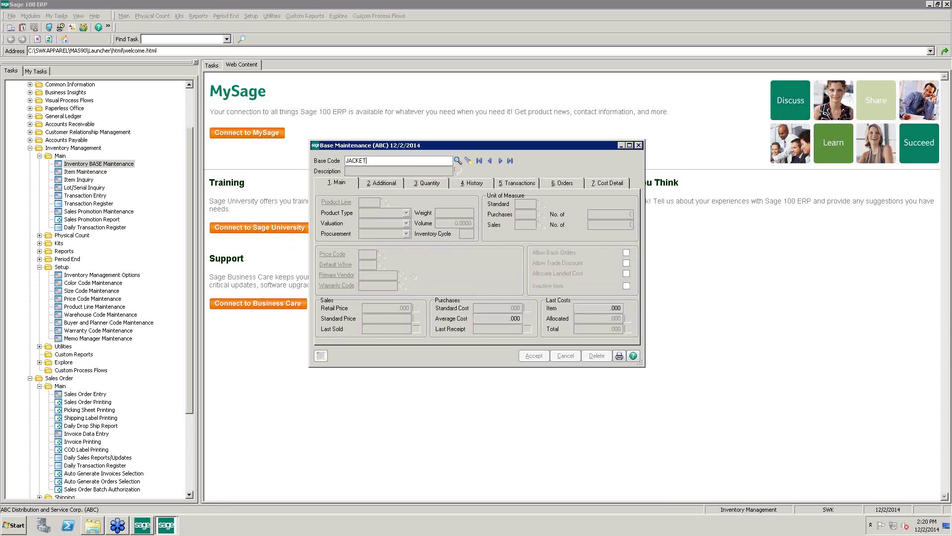
key(Tab)
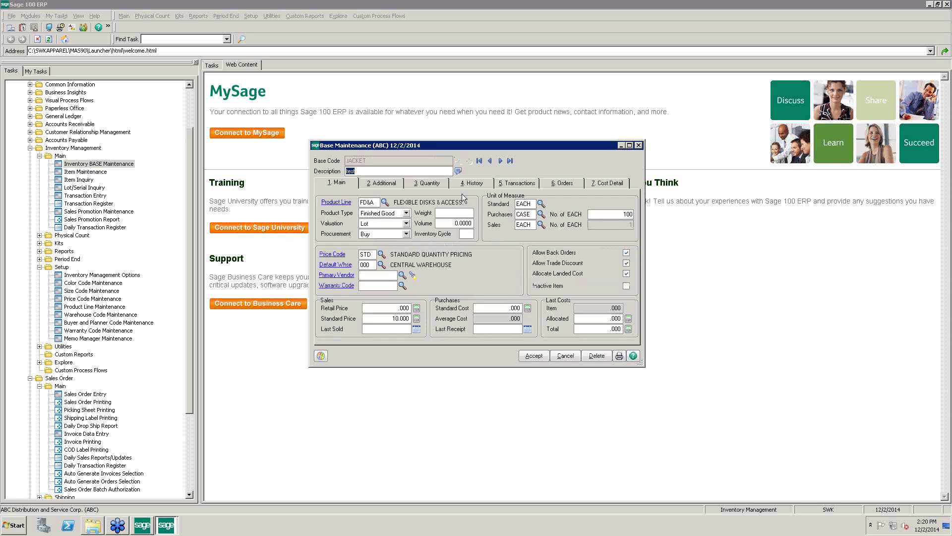
click(540, 357)
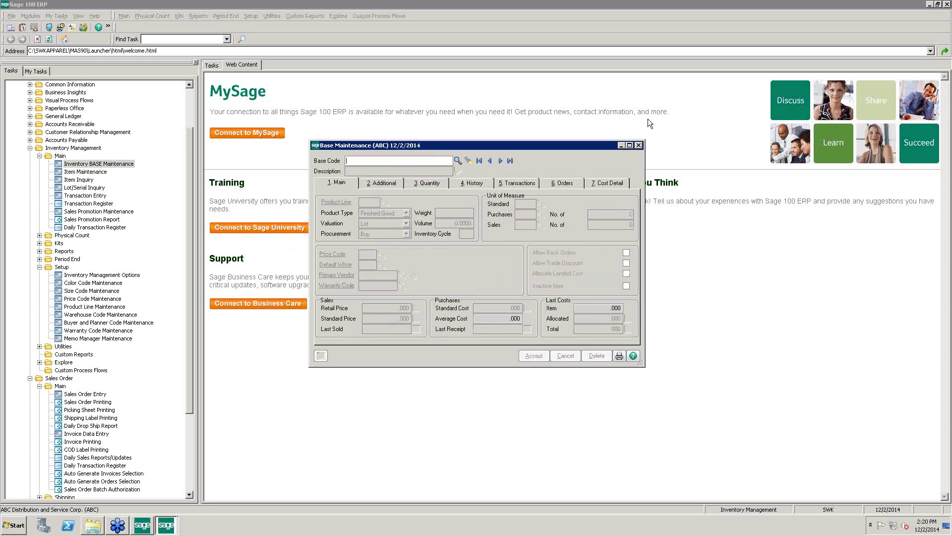
click(639, 146)
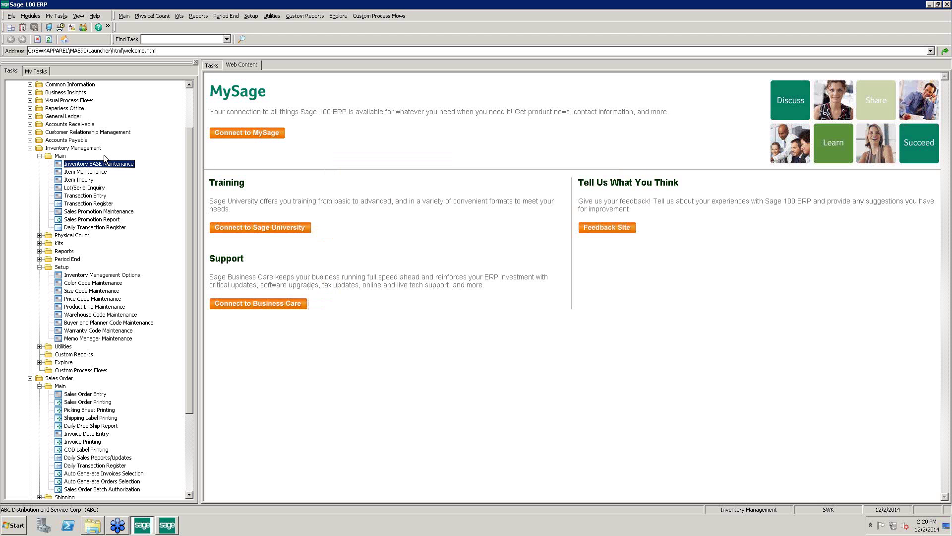
Open the size/color selection grid from Item Maintenance and load JACKET as the item base.
double_click(82, 171)
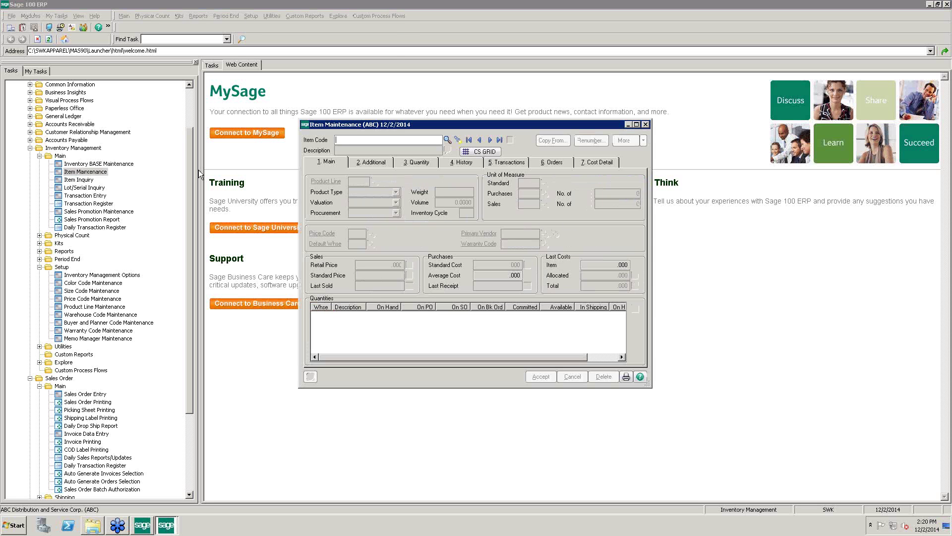
click(469, 152)
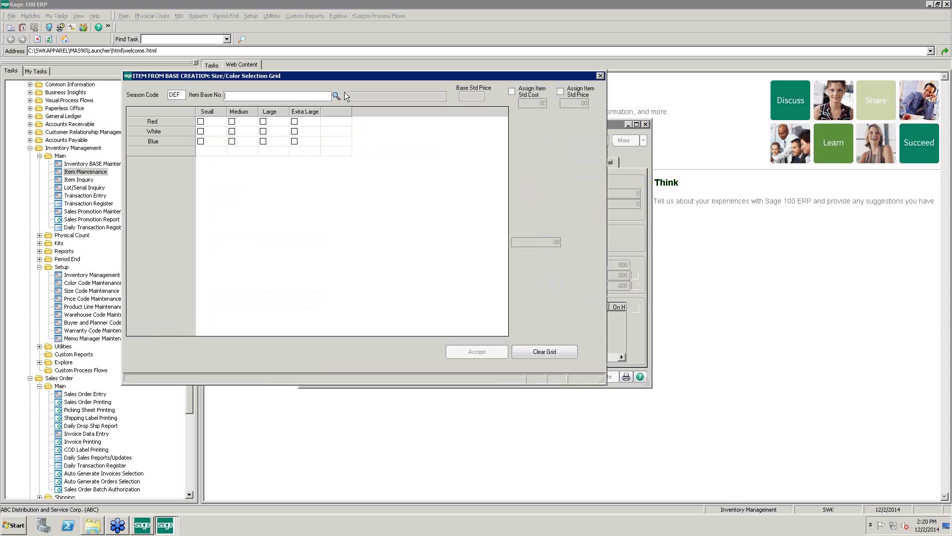
click(337, 96)
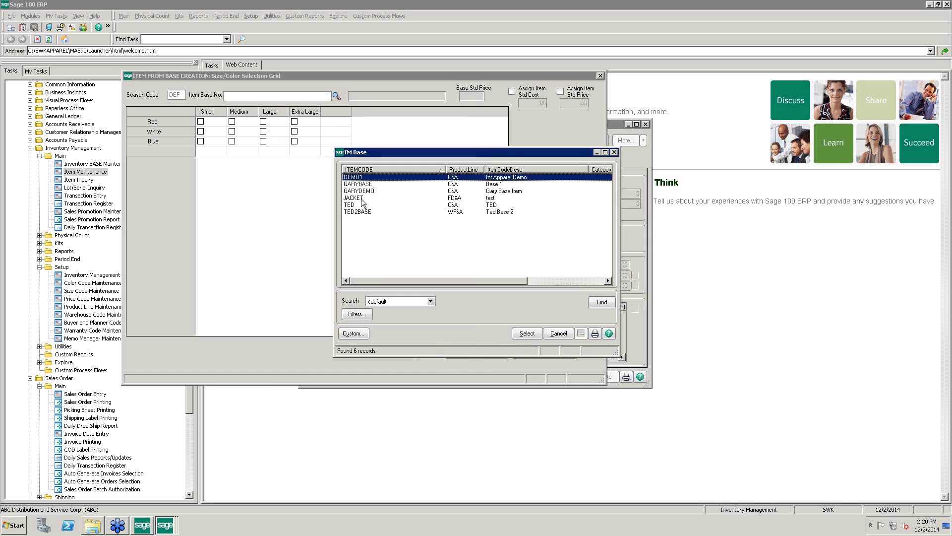
double_click(360, 198)
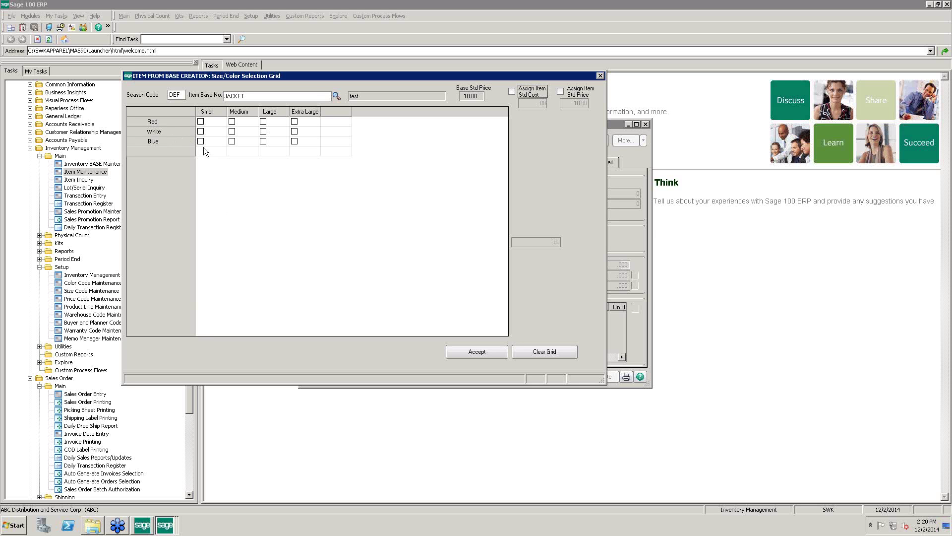
Select White in Small, Medium and Large, and Blue in Large and Extra Large, in the size/color grid.
click(200, 132)
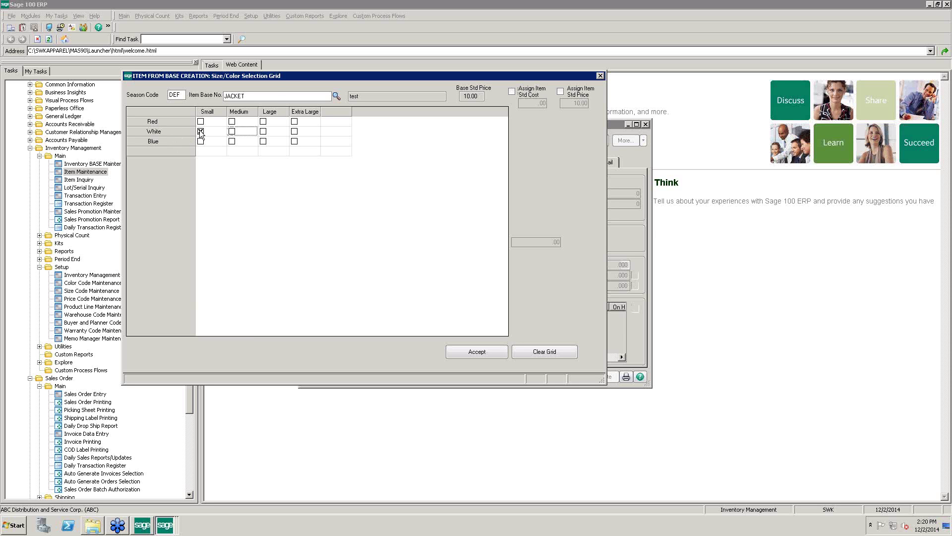
click(232, 132)
click(263, 132)
click(263, 141)
click(295, 142)
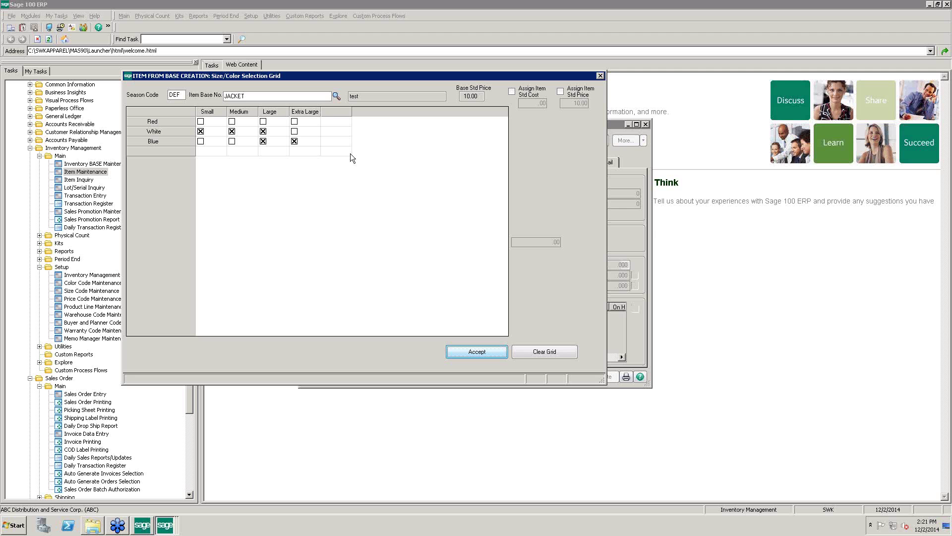
click(201, 129)
Assign the item standard price of 10.00 and create the new JACKET items from the selected sizes and colors.
click(562, 92)
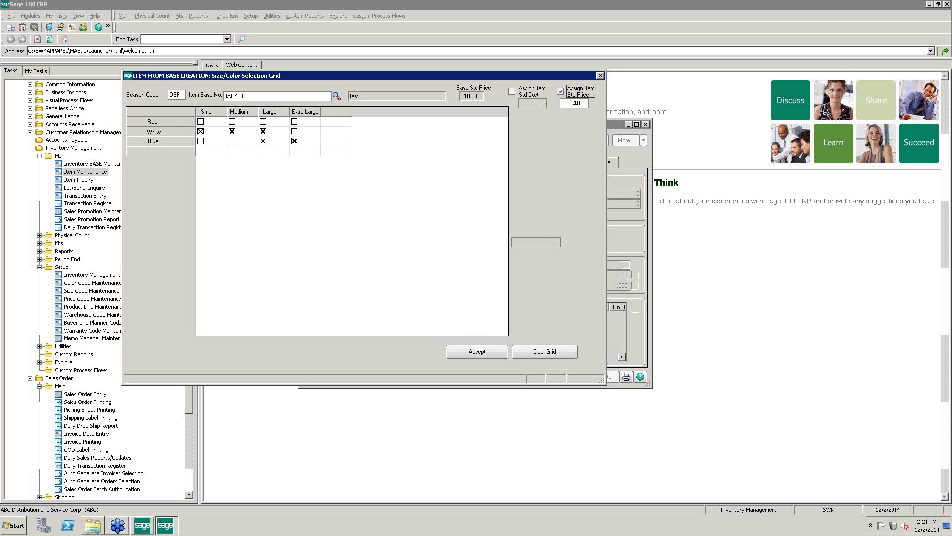
click(471, 349)
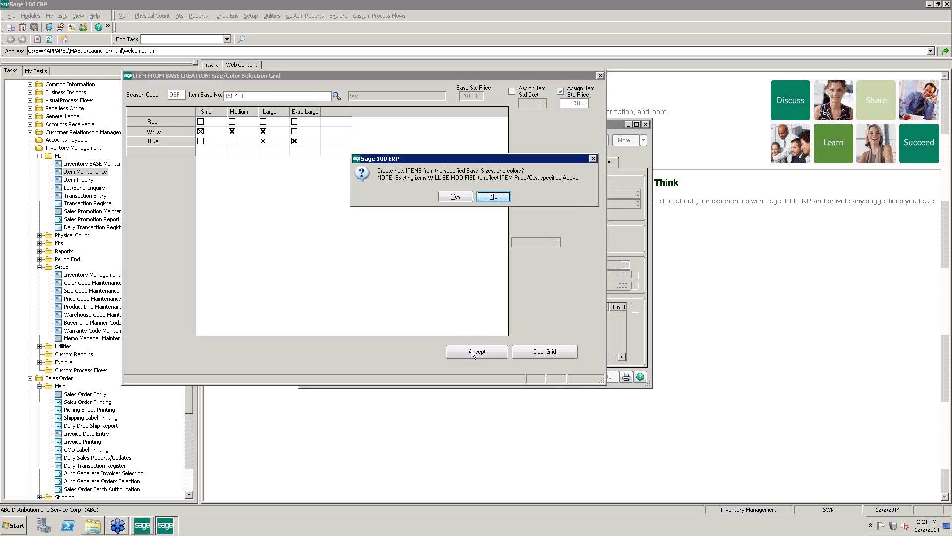
click(459, 198)
click(520, 196)
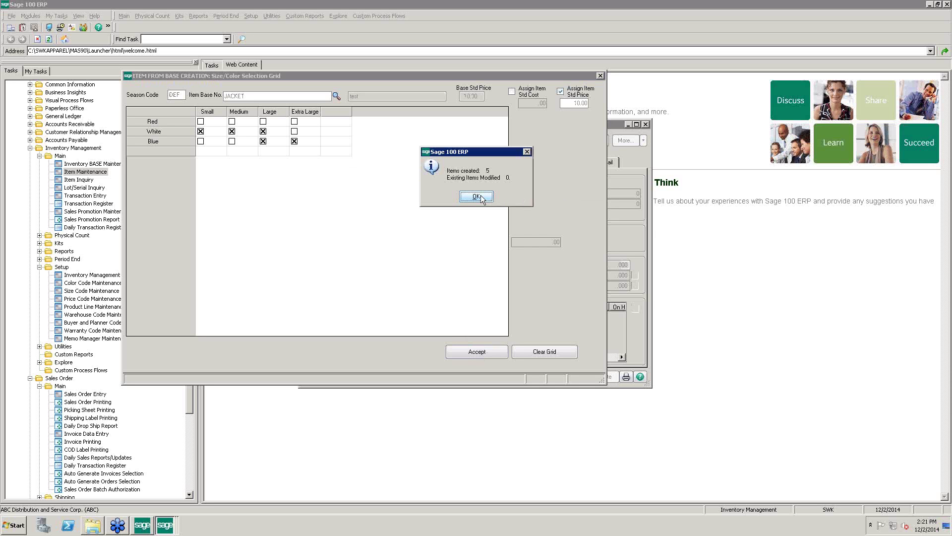
click(476, 196)
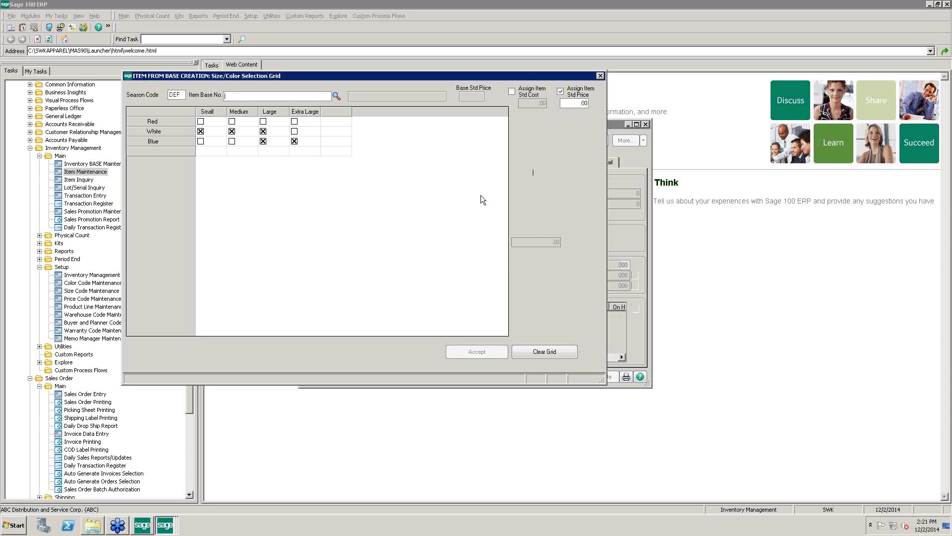
Close the size/color grid, open item JACKET WHT LGE from the item list to check its standard price, and accept the record.
click(600, 75)
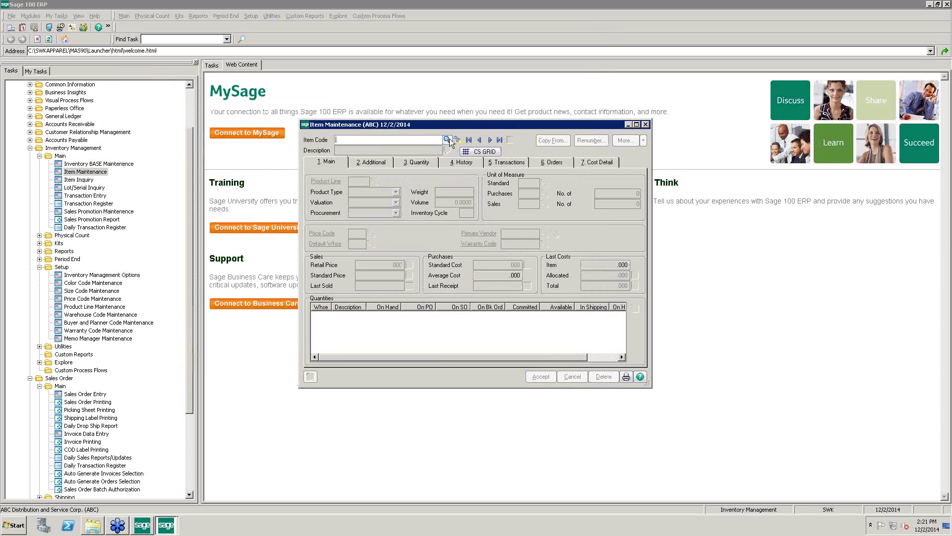
click(447, 139)
scroll(384, 198, down, 10)
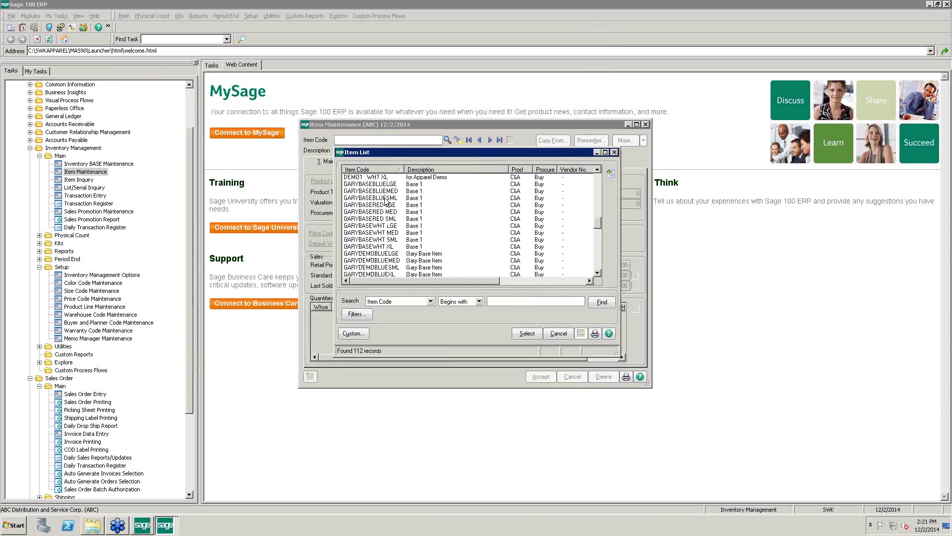
scroll(387, 201, down, 4)
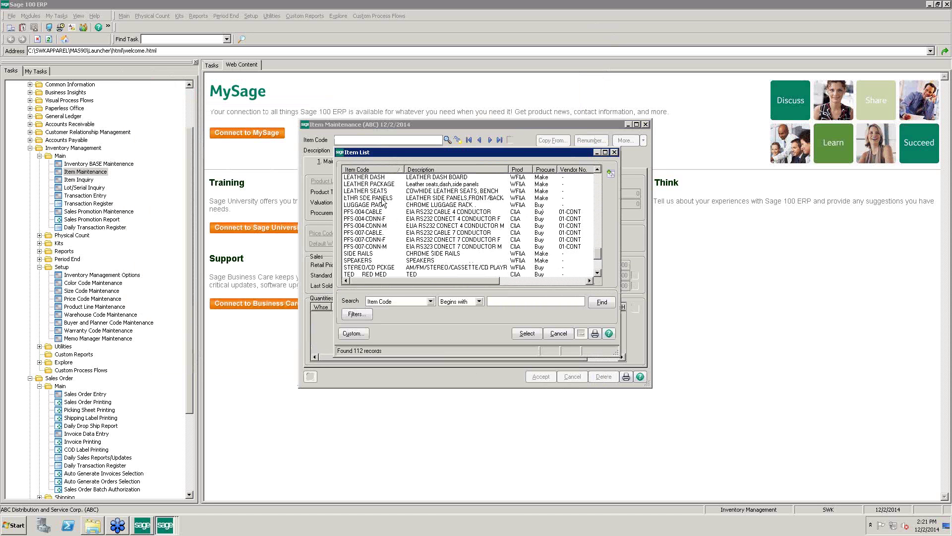
scroll(384, 201, up, 1)
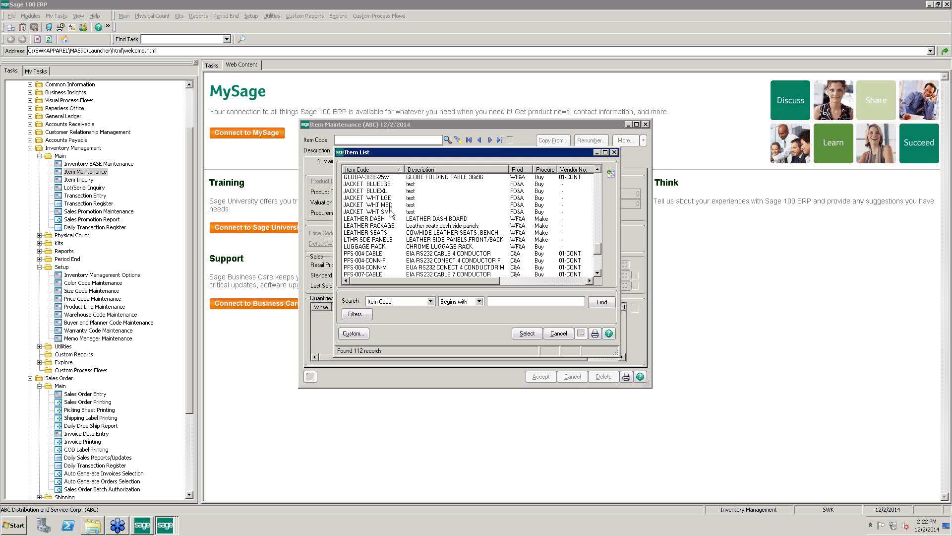
double_click(376, 197)
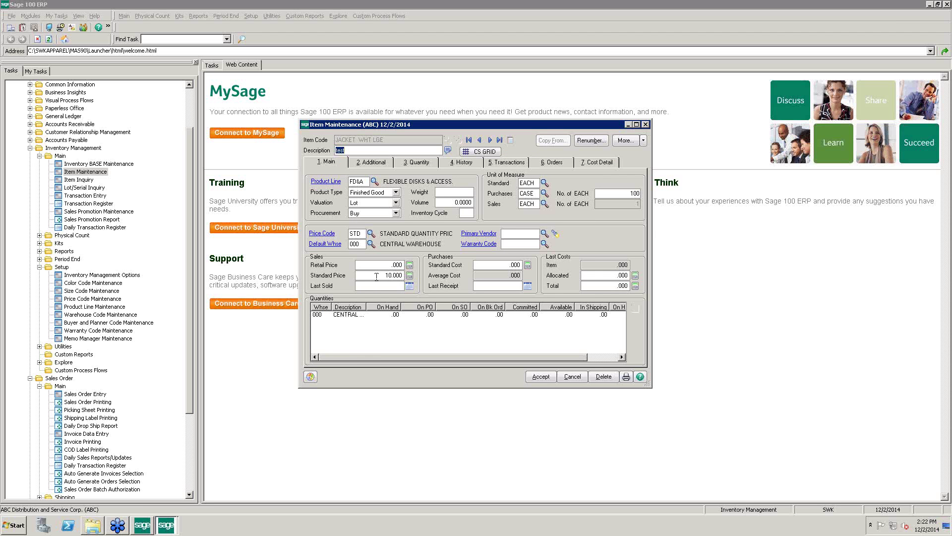
click(535, 376)
Reopen the size/color selection grid from Item Maintenance and select JACKET as the item base again.
click(478, 151)
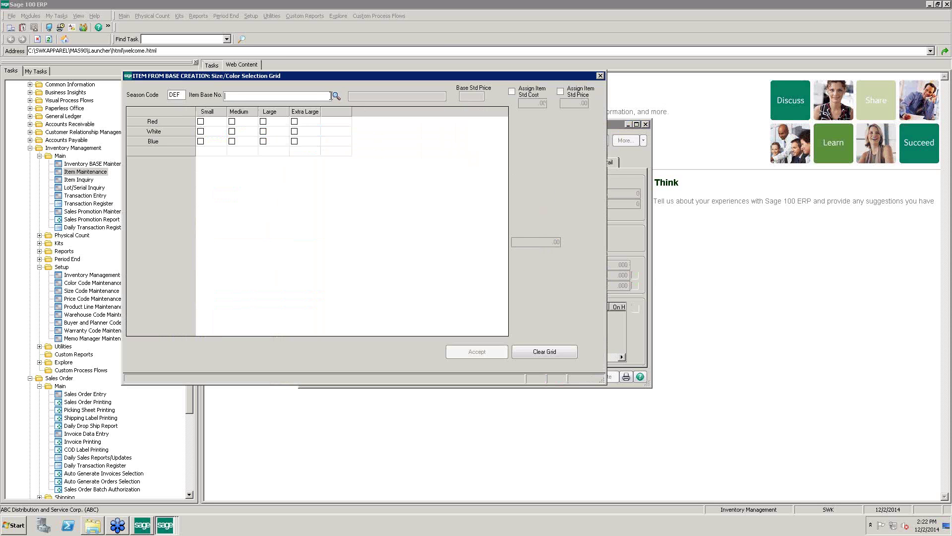
click(340, 96)
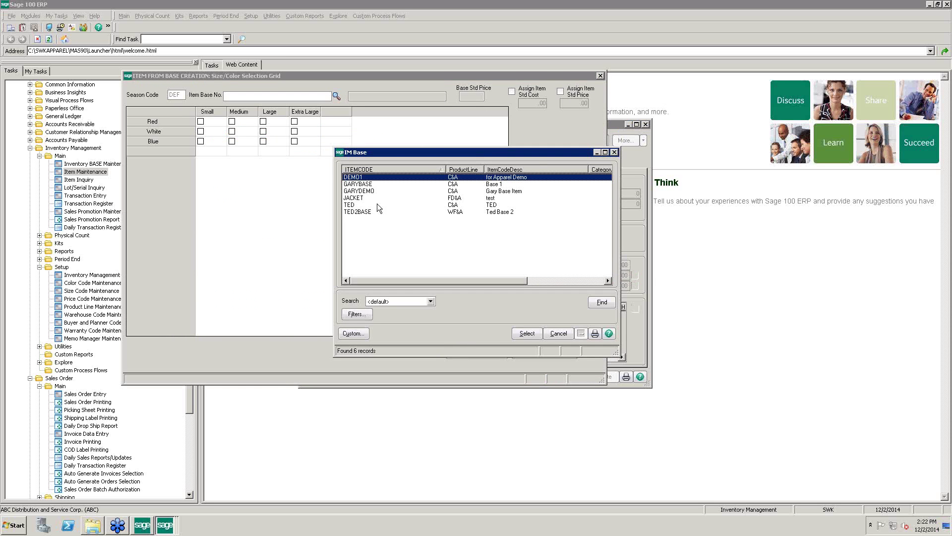
double_click(362, 197)
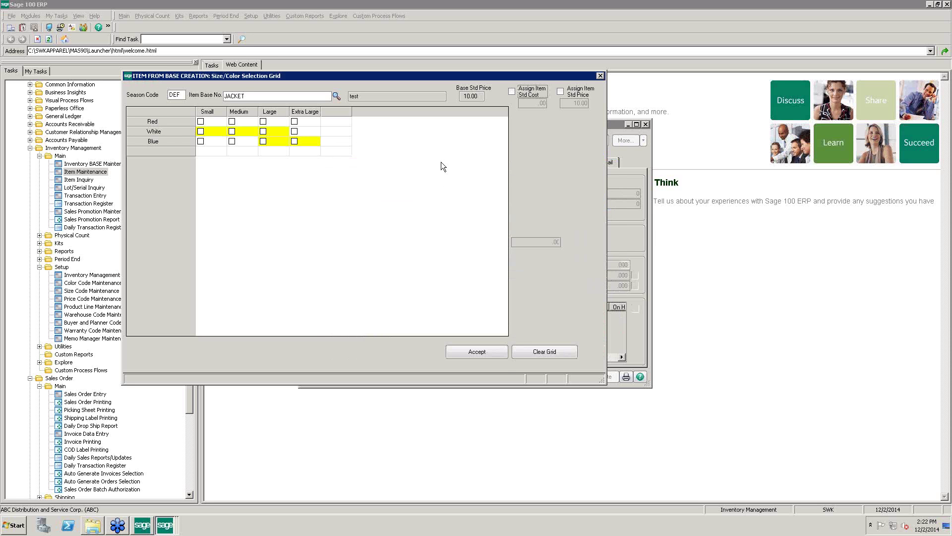
Mark the existing JACKET combinations in the grid: White in Small, Medium and Large, and Blue in Large and Extra Large.
click(201, 131)
click(232, 131)
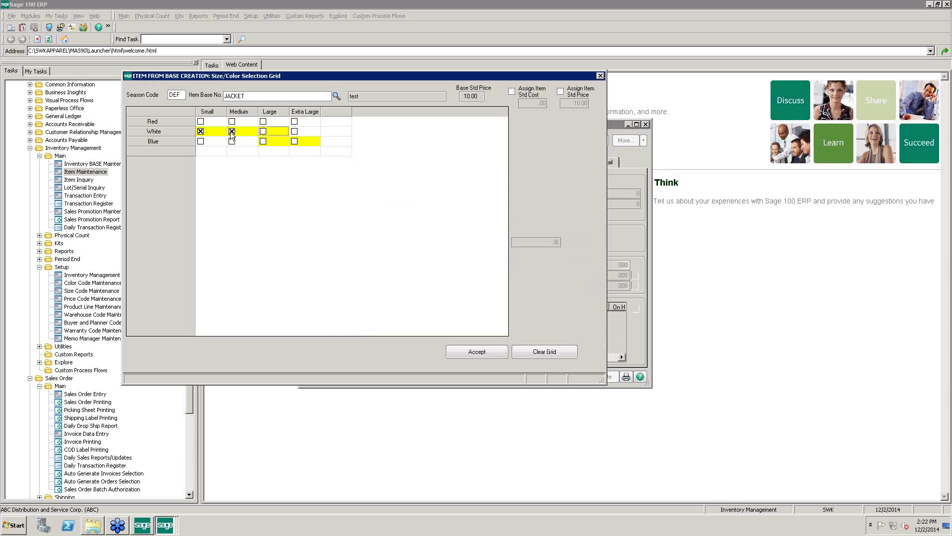
click(266, 130)
click(264, 140)
click(295, 141)
Assign an item standard price of 12.00 and add Blue in Small to the selected combinations.
click(560, 92)
key(Tab)
text(.12.00)
click(200, 142)
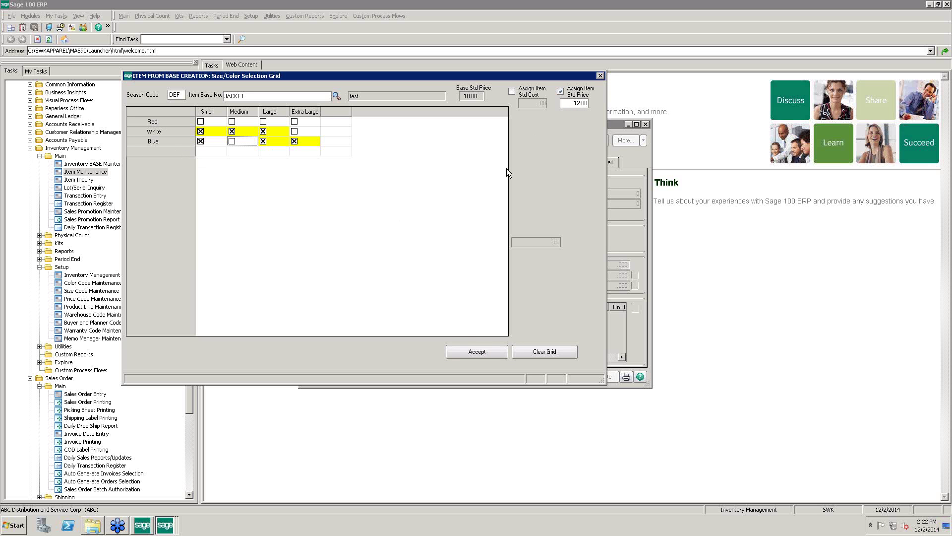
Create and modify the JACKET items from the grid, approving the changes for all items, and close the grid.
click(469, 355)
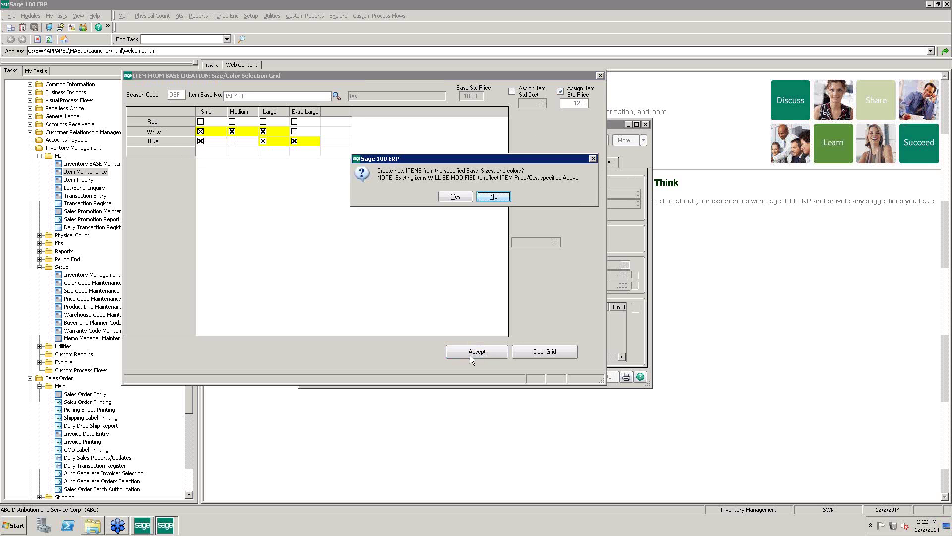
click(459, 195)
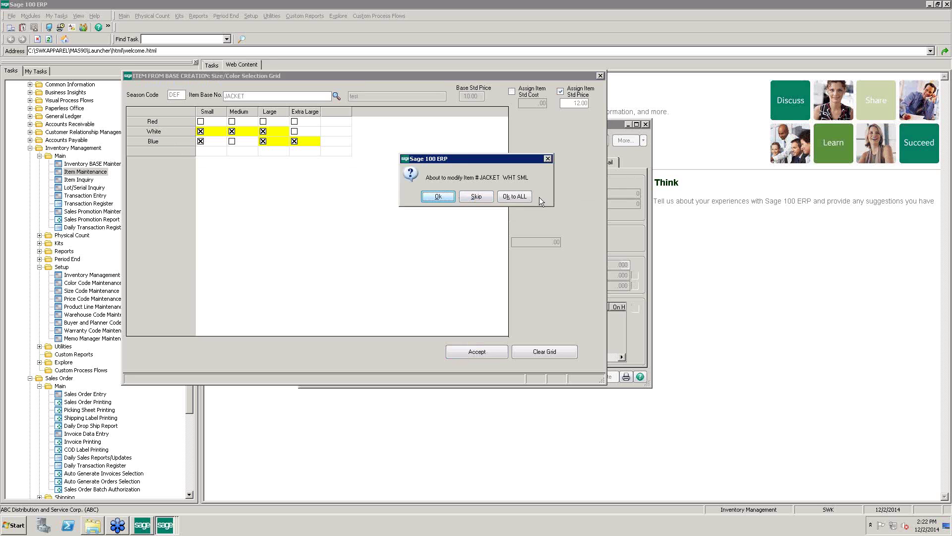
click(514, 197)
click(476, 196)
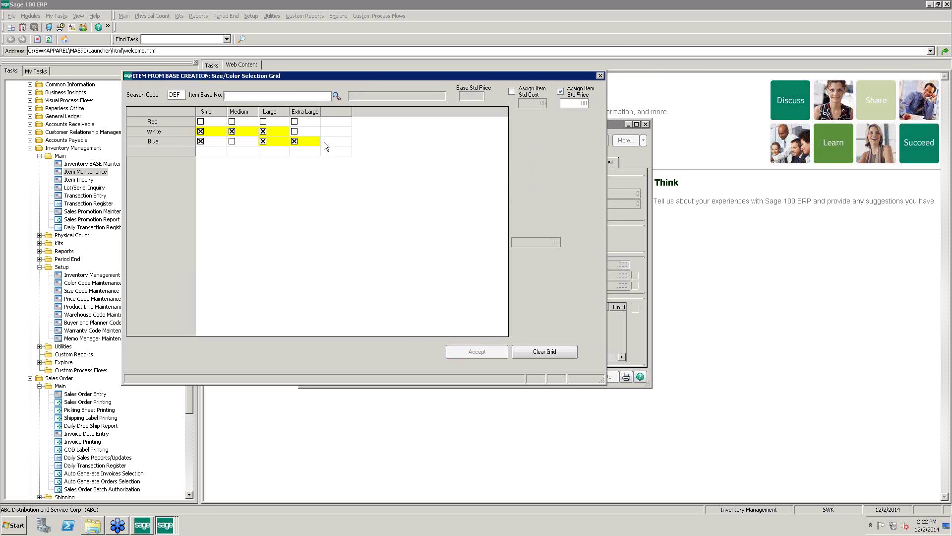
click(602, 75)
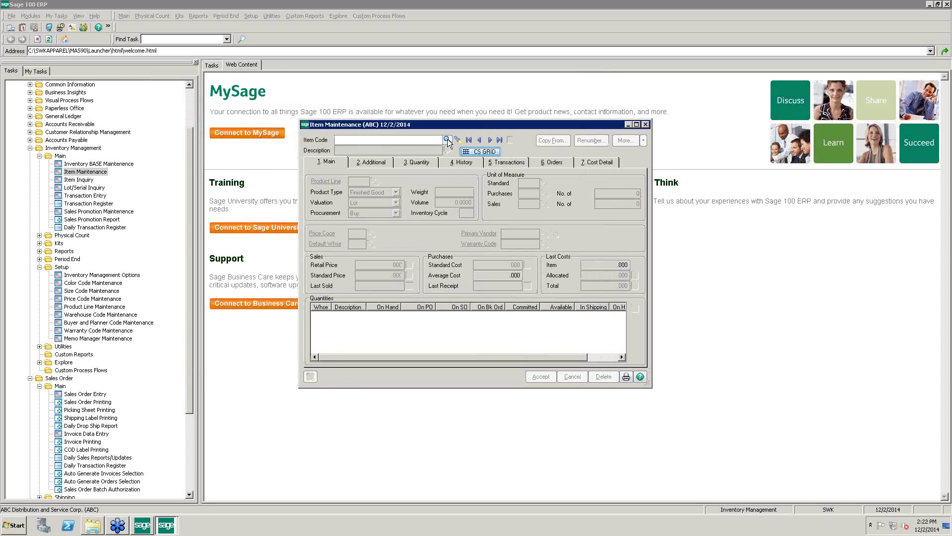
Look up the items beginning with J, open JACKET BLUESML to check its standard price, and close the record.
click(430, 138)
text(J)
click(448, 140)
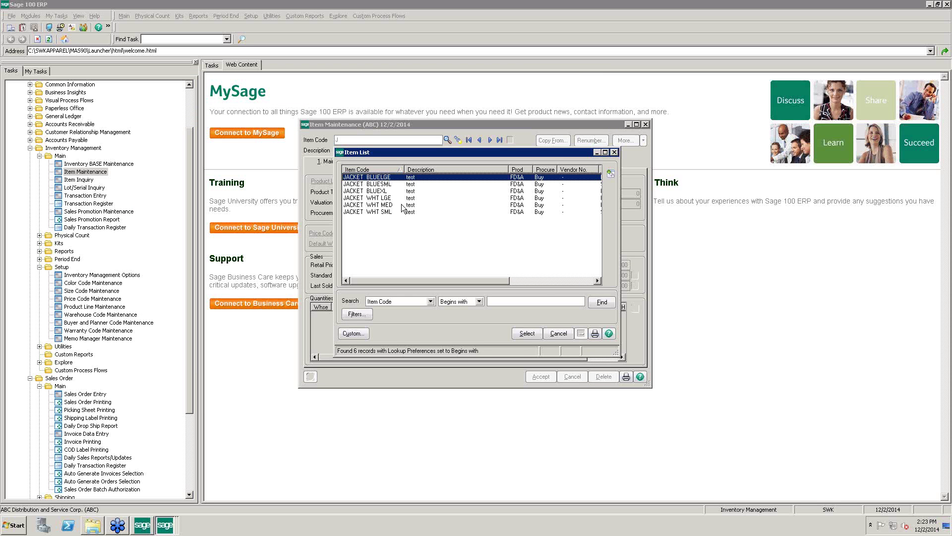
double_click(380, 184)
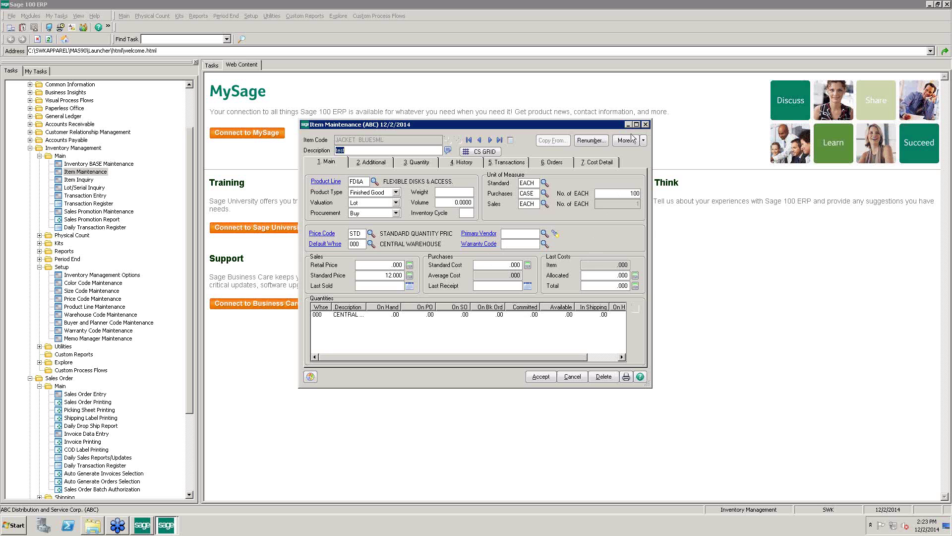
click(647, 124)
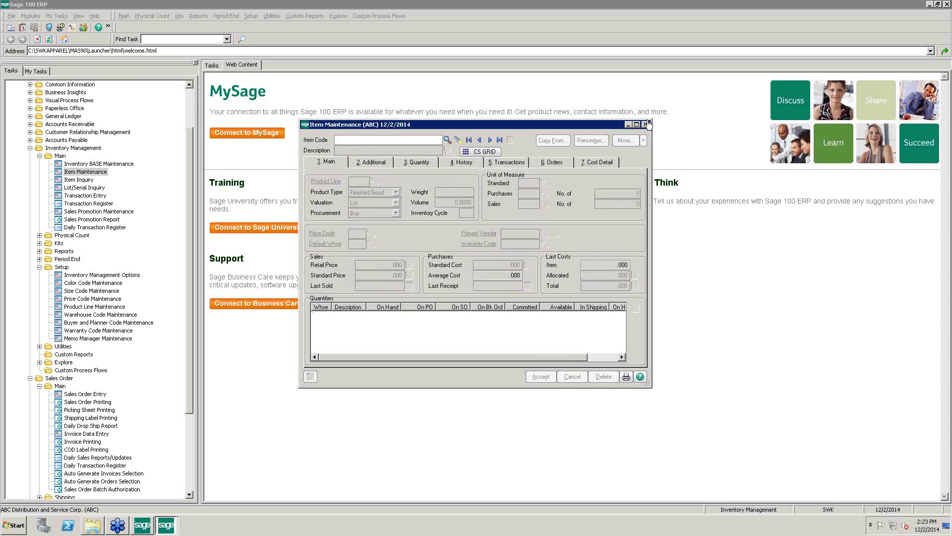
Open Sales Order Entry with the accounting date 12/2/2014 and start a new order with the next order number.
click(30, 148)
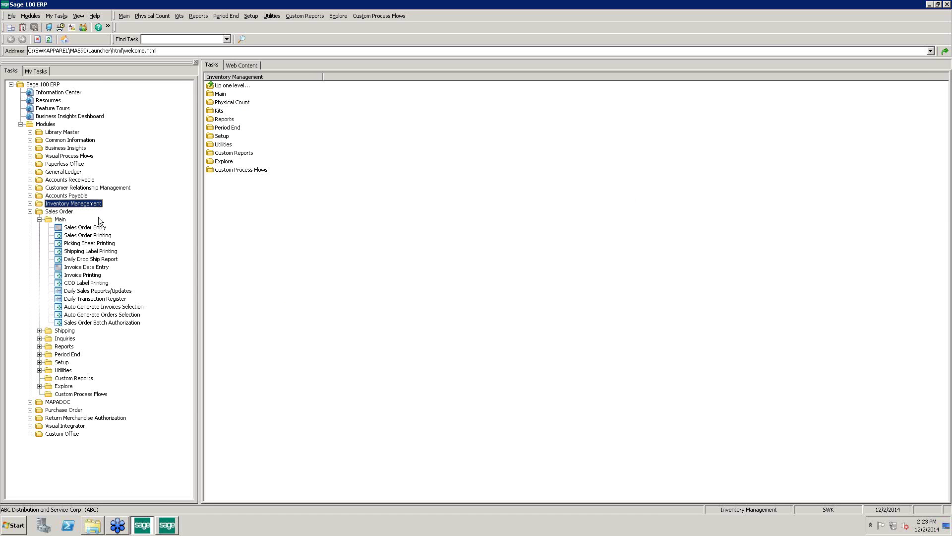
click(78, 228)
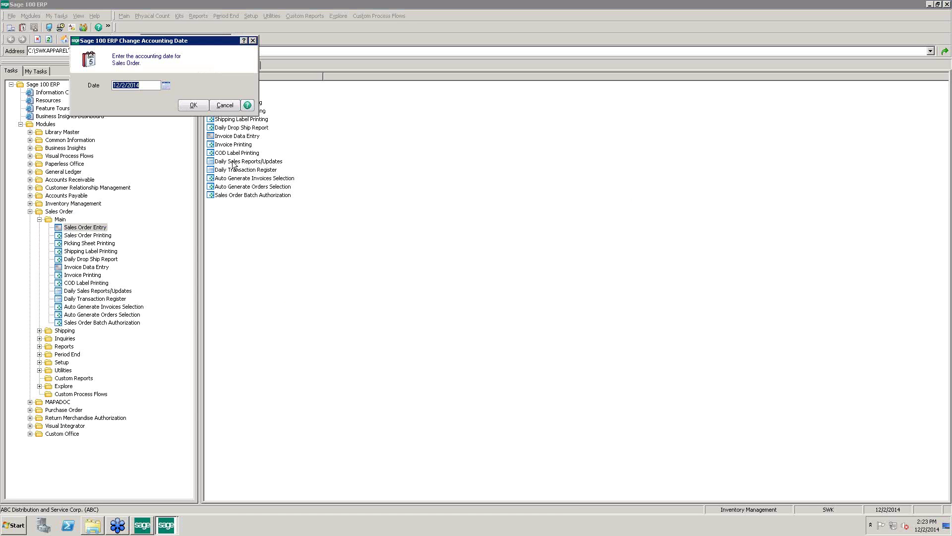
click(194, 105)
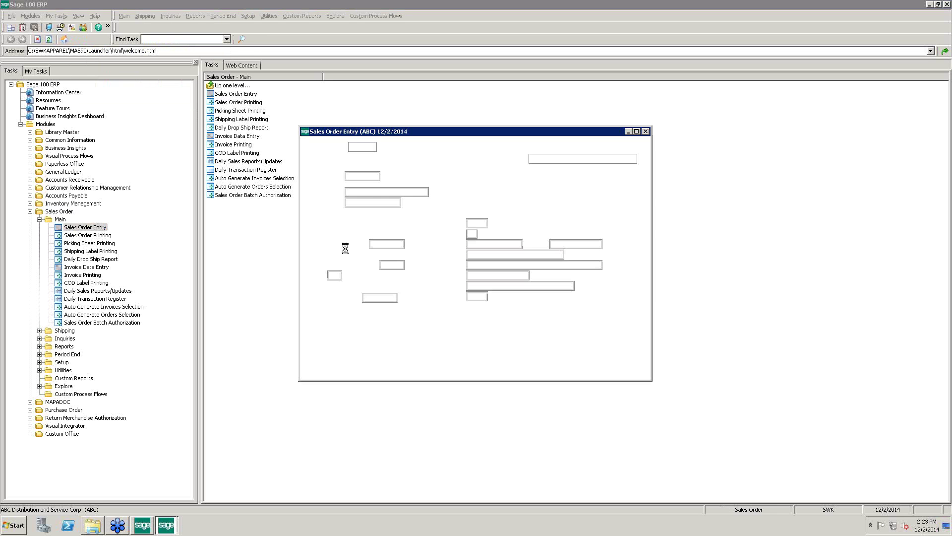
click(392, 147)
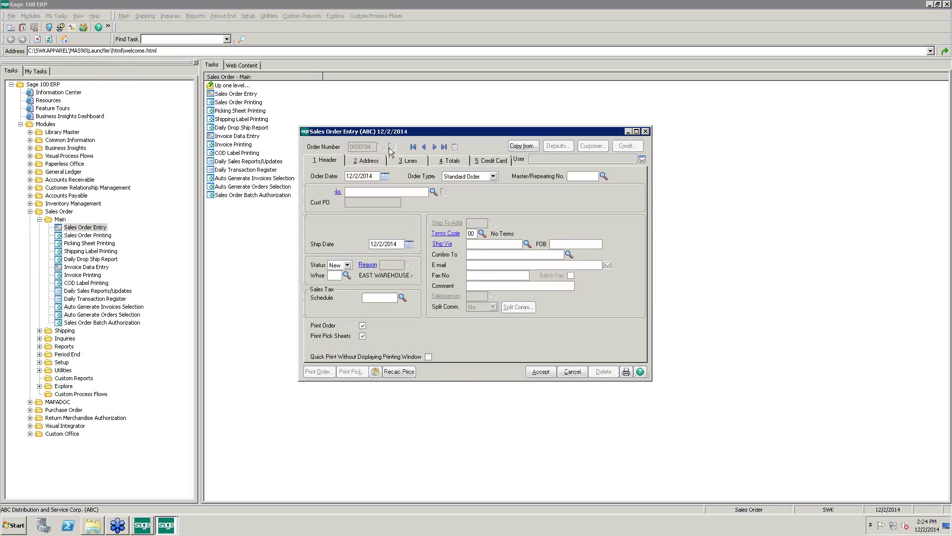
Assign American Business Futures as the order's customer and continue past the customer credit history.
click(431, 192)
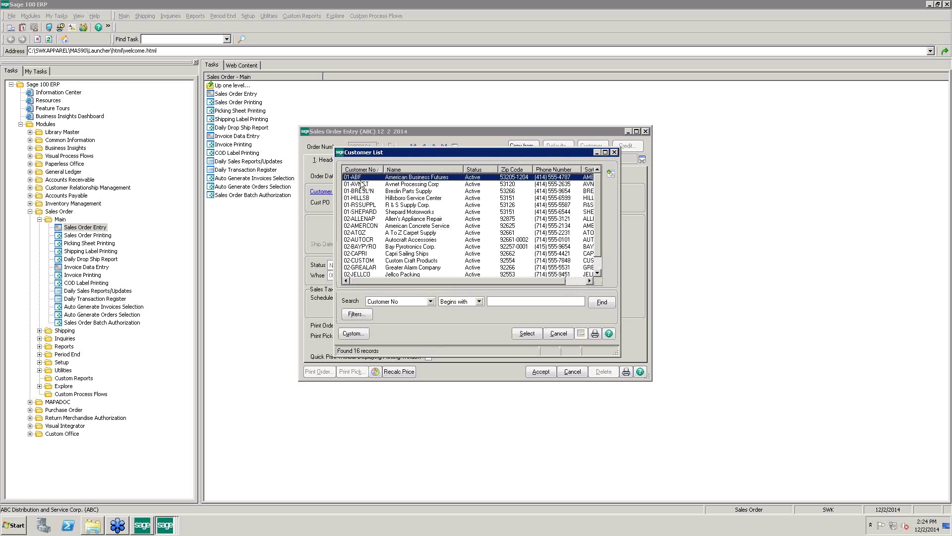
double_click(361, 178)
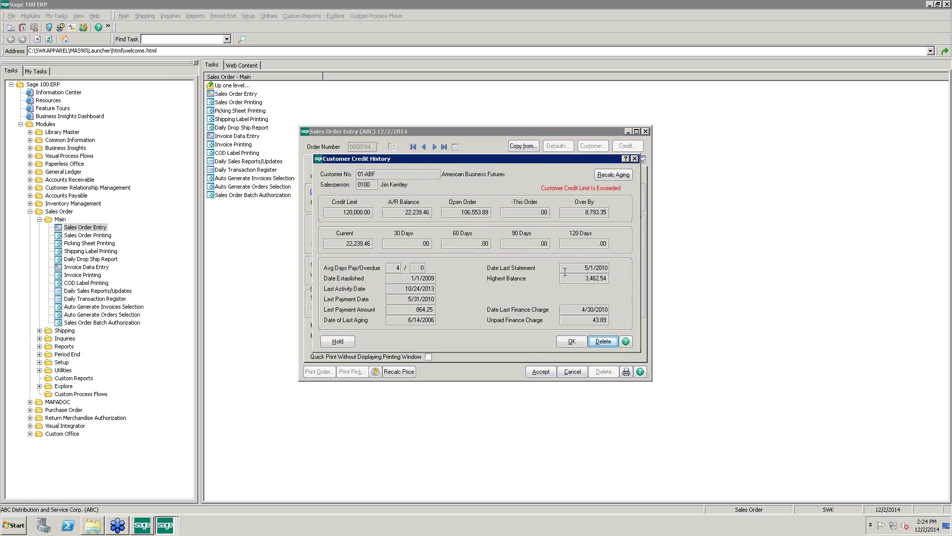
click(572, 341)
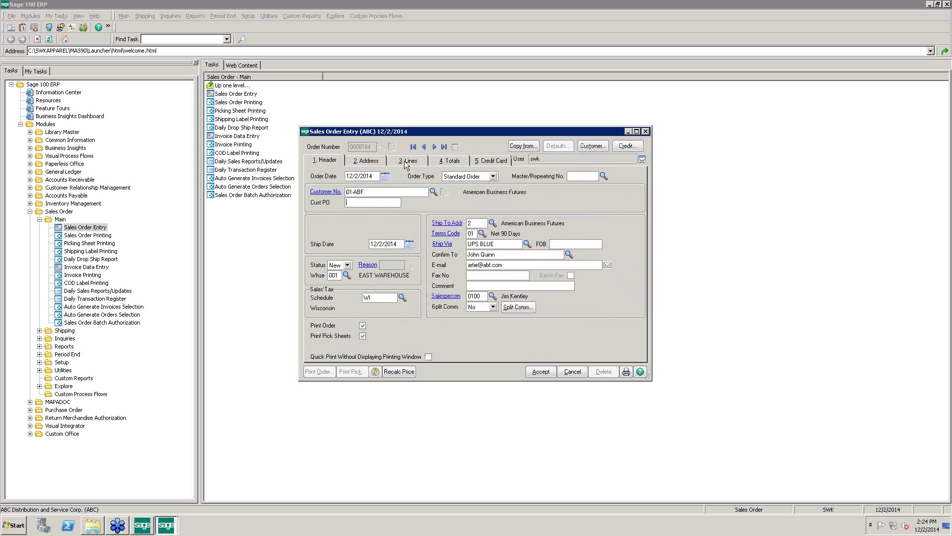
Open the size/color quantity grid for base JACKET from the sales order lines.
click(407, 161)
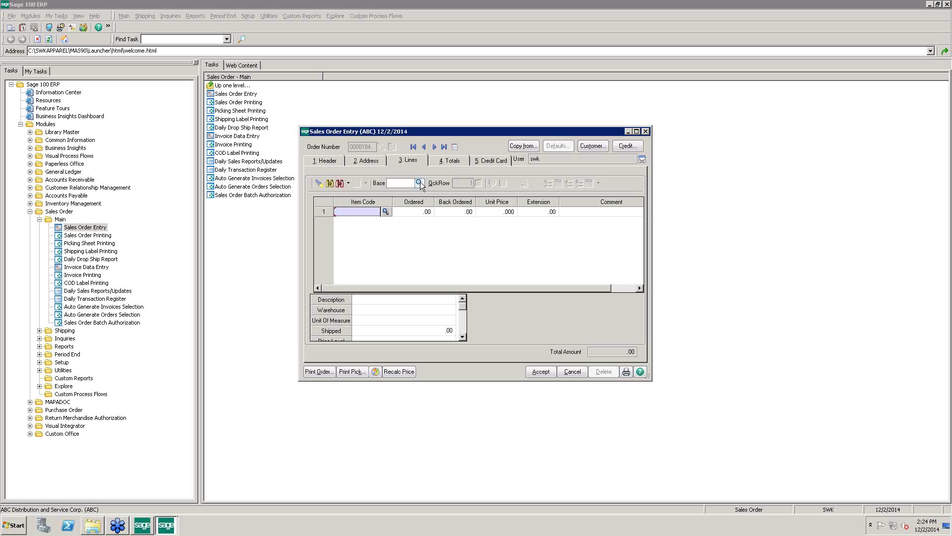
click(420, 183)
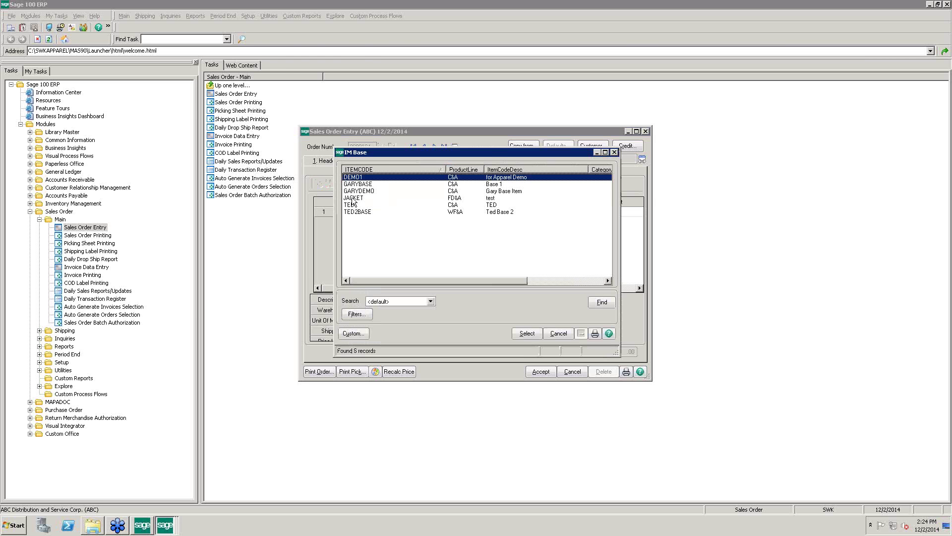
click(352, 198)
double_click(352, 198)
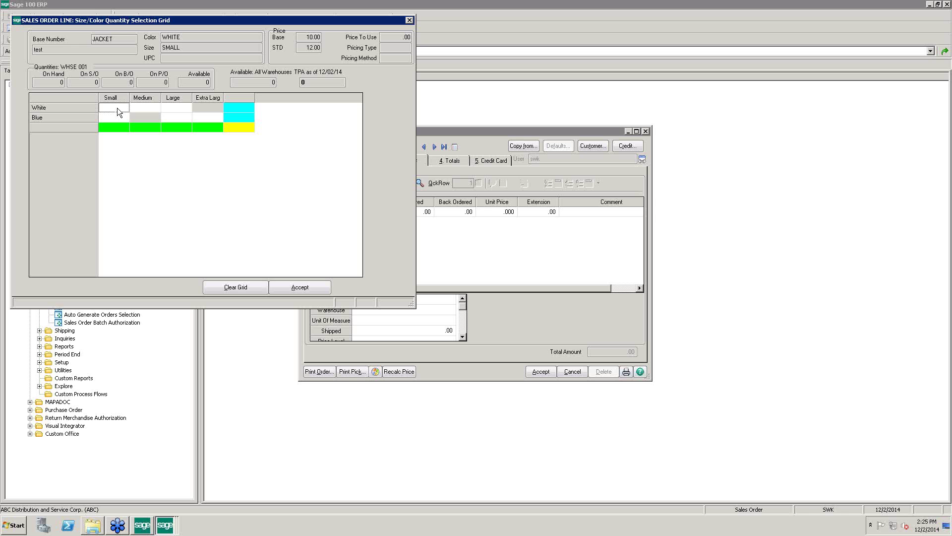
Enter the White jacket quantities: 1 Small, 2 Medium and 2 Large.
text(1)
key(Tab)
key(Tab)
text(2)
click(133, 106)
click(111, 117)
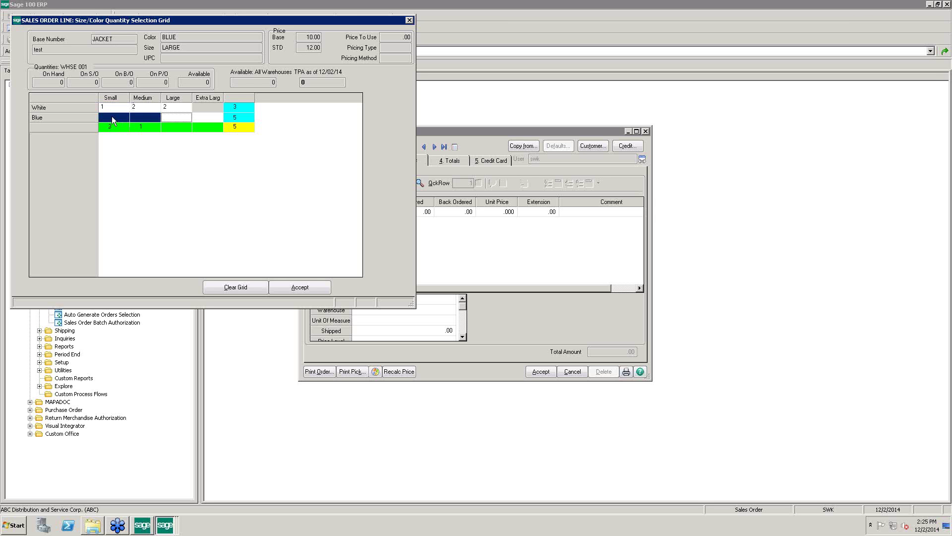
Enter Blue quantities of 1 Large and 1 Extra Large, and accept the grid to add the jacket lines to the order.
text(11)
key(BackSpace)
key(Tab)
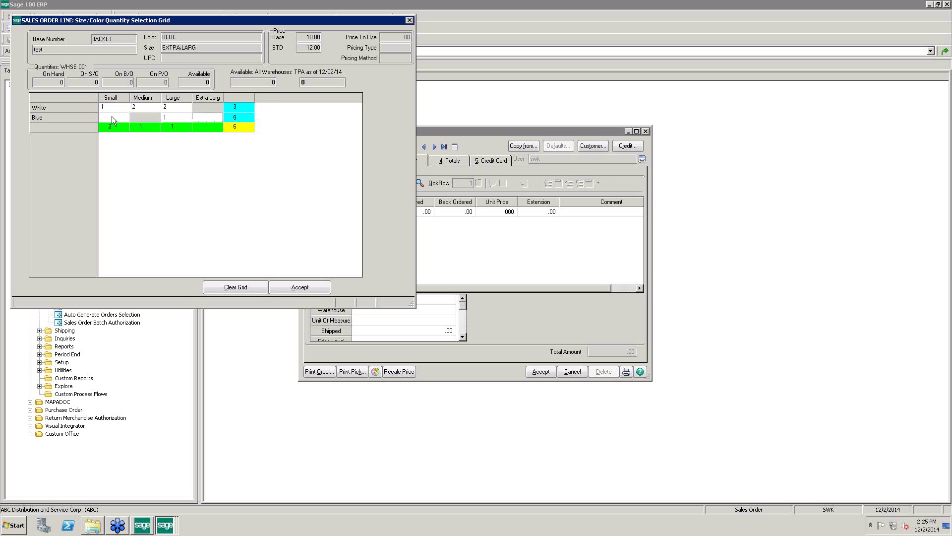
text(1)
key(Tab)
key(Tab)
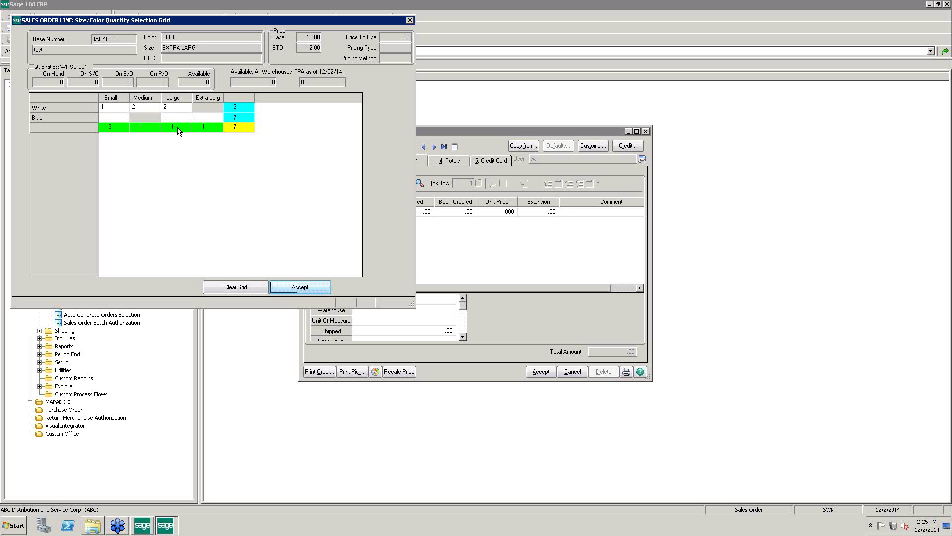
click(294, 288)
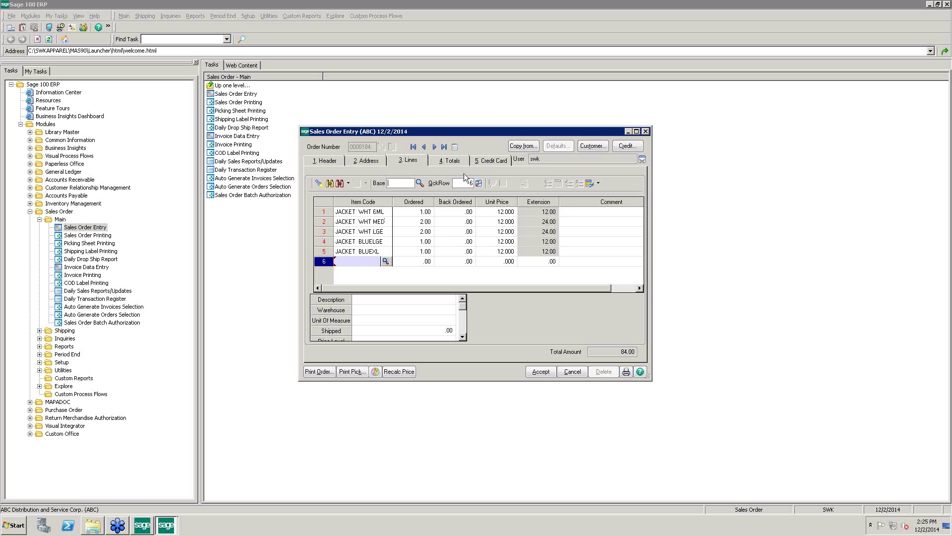
Check the order totals, accept the sales order and close Sales Order Entry.
click(453, 160)
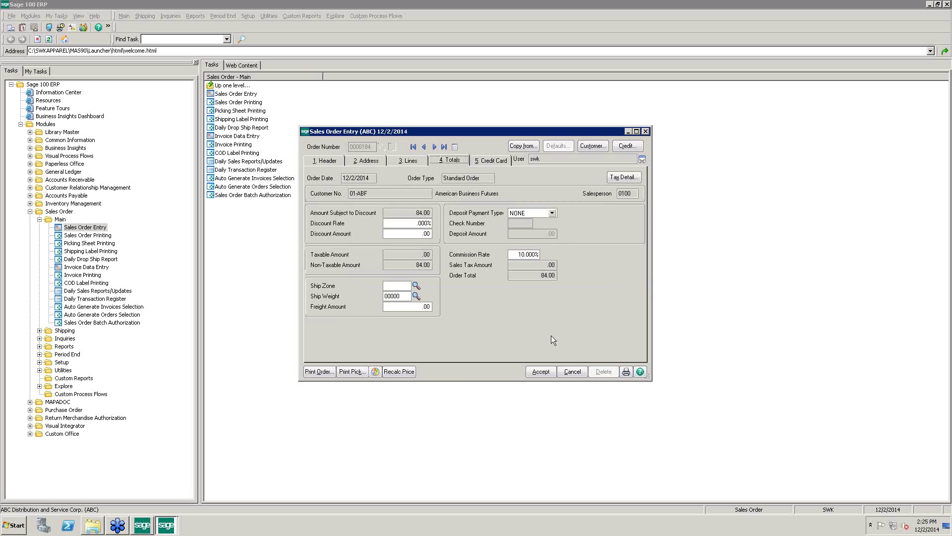
click(539, 372)
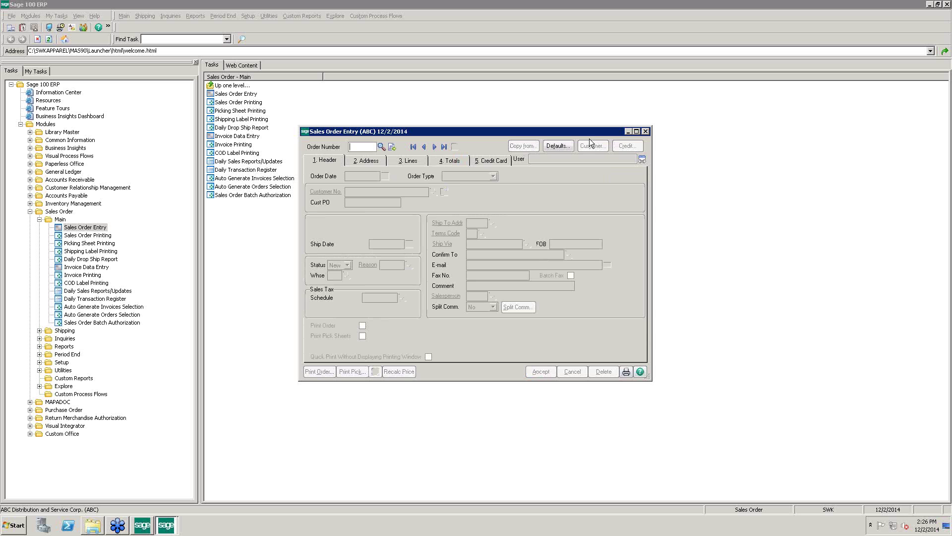
click(646, 131)
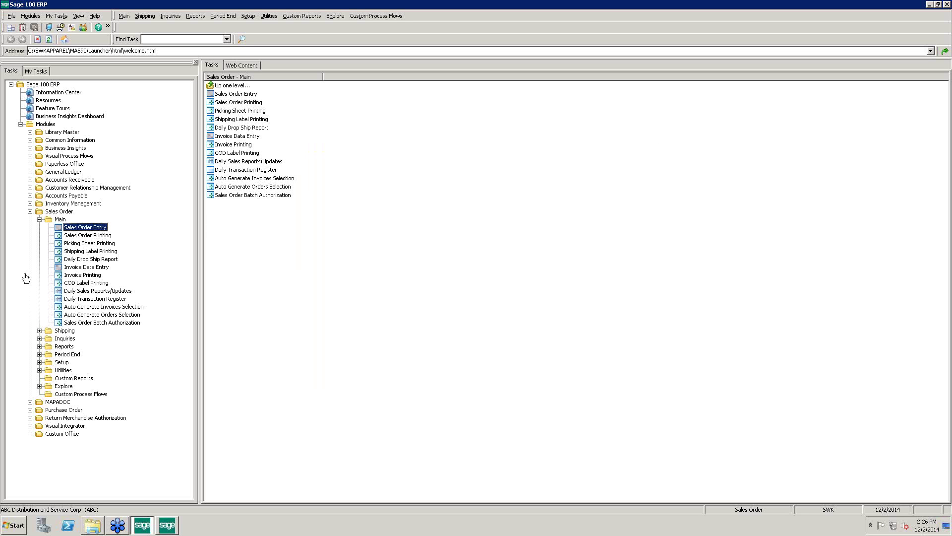
Open Picking Sheet Printing and set the Order Number selection to Equal to.
click(99, 243)
double_click(102, 244)
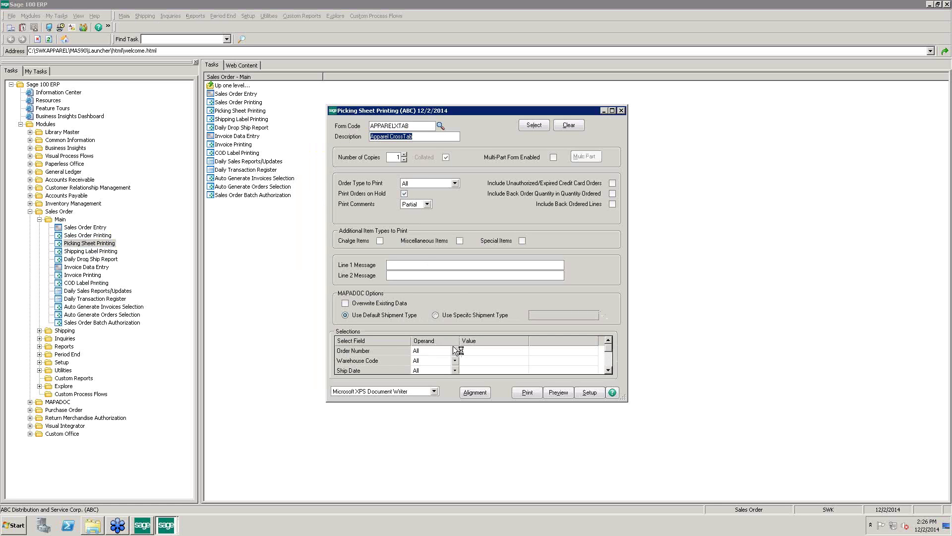
click(454, 351)
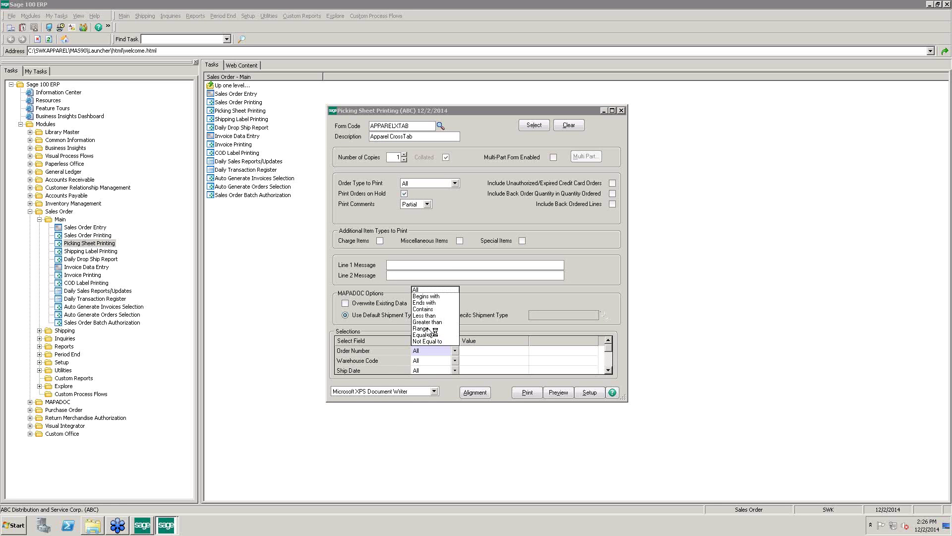
click(438, 334)
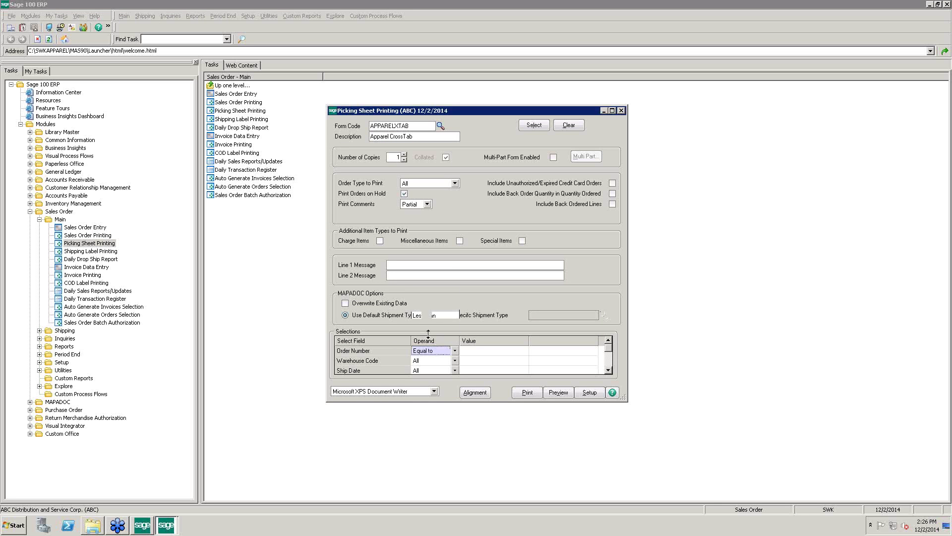
Choose the 12/2/2014 American Business Futures order for the picking sheet, preview it, and close the preview and Picking Sheet Printing.
click(505, 353)
click(523, 351)
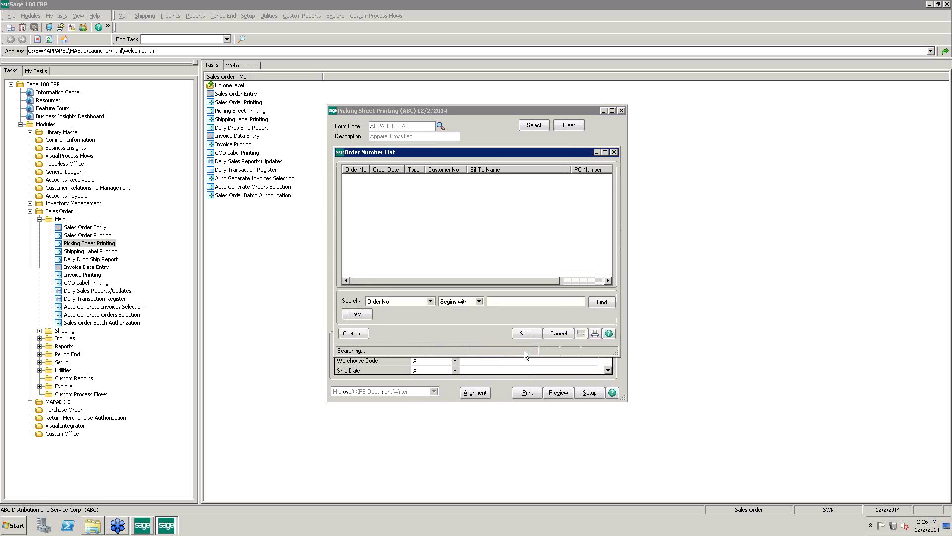
scroll(411, 213, down, 5)
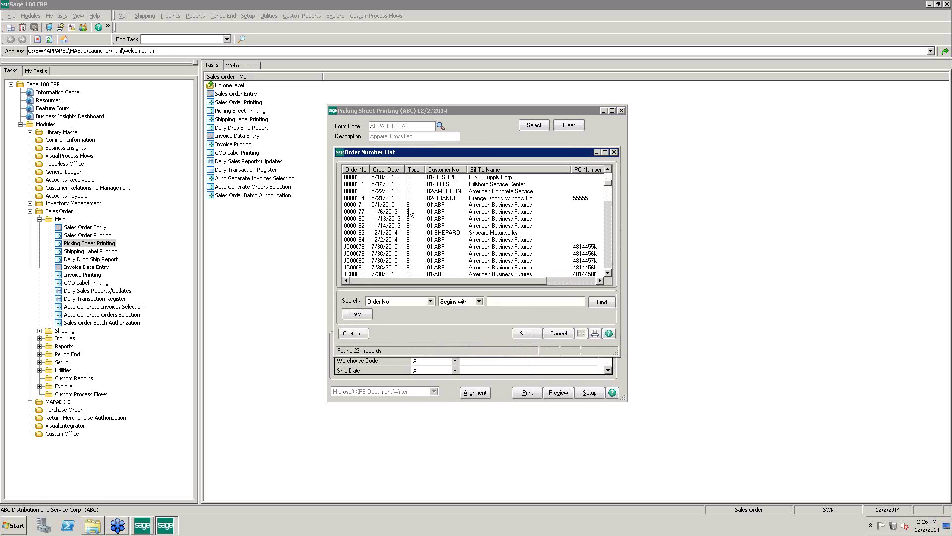
double_click(366, 241)
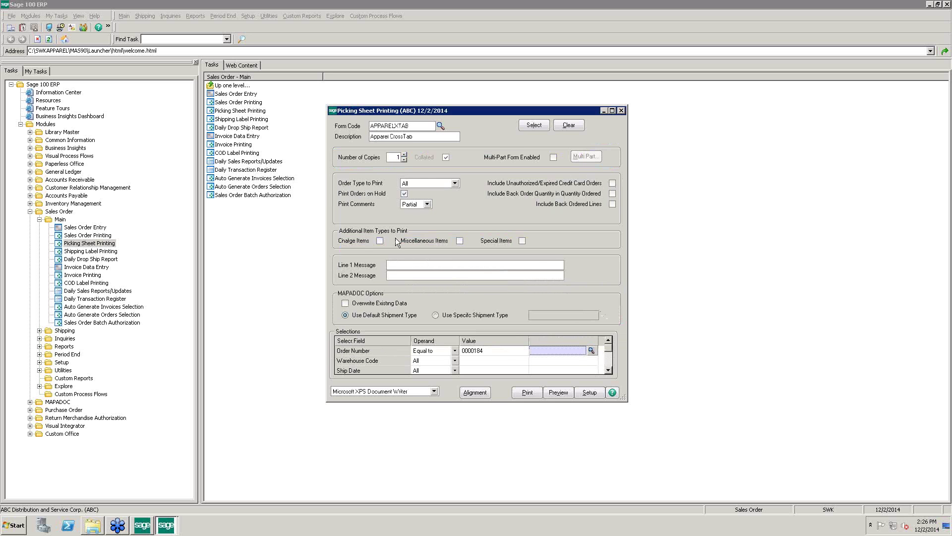
click(559, 391)
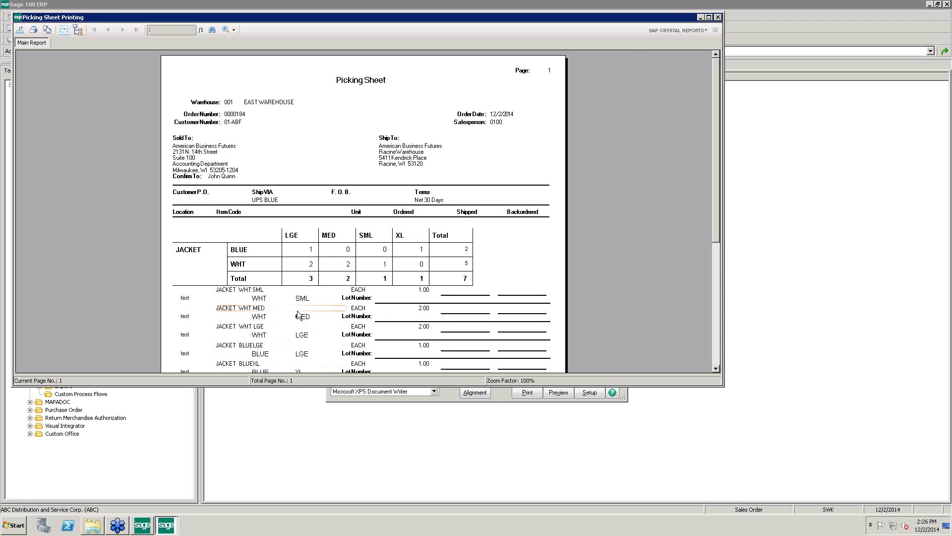
click(718, 17)
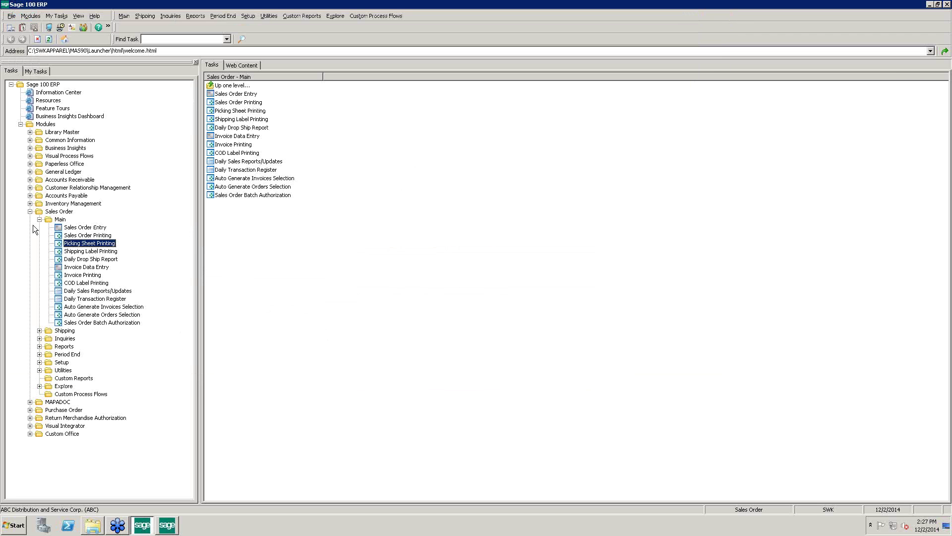
Open Purchase Order Entry in the Purchase Order module and start a new order with the next available number.
click(29, 212)
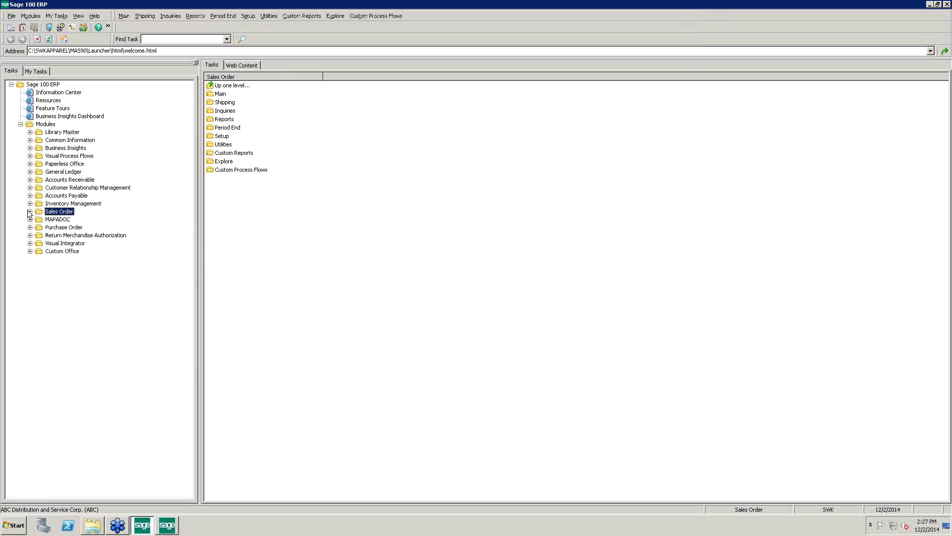
click(29, 227)
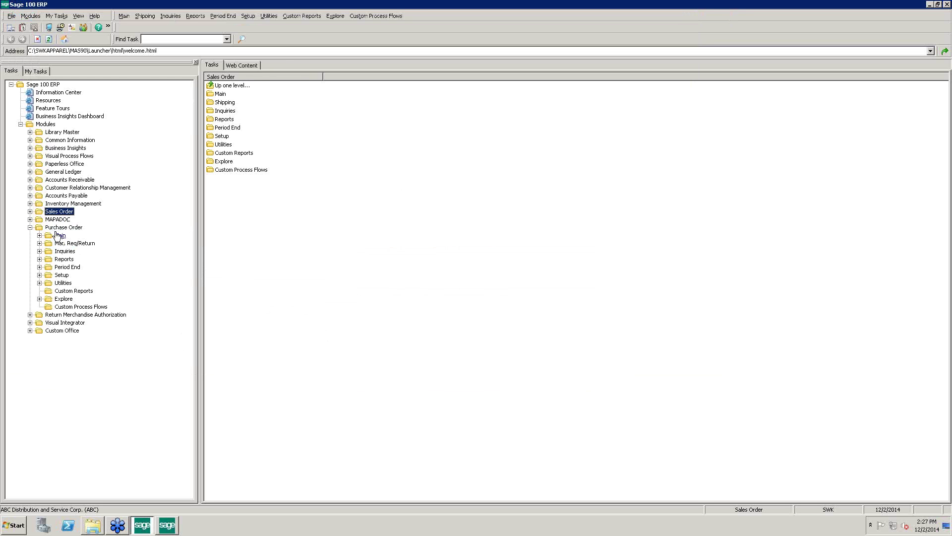
click(39, 235)
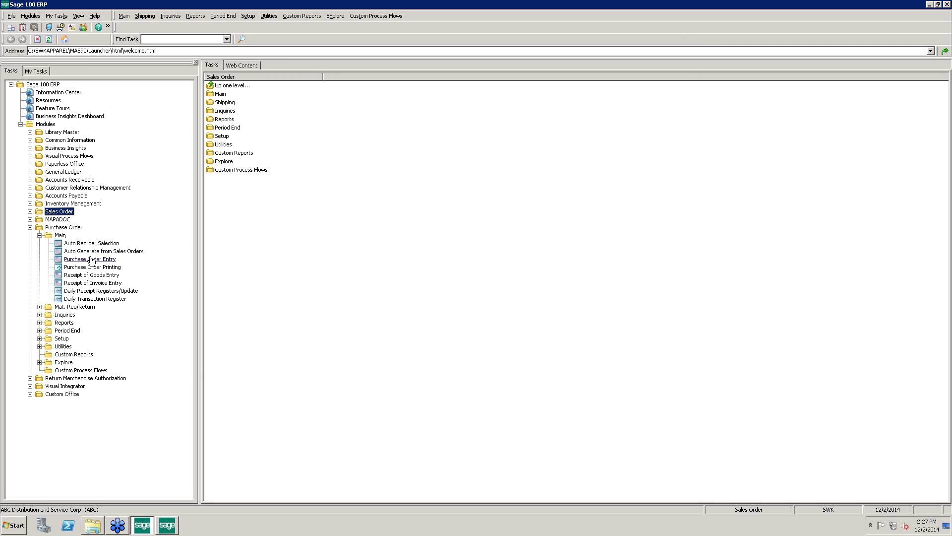
click(89, 259)
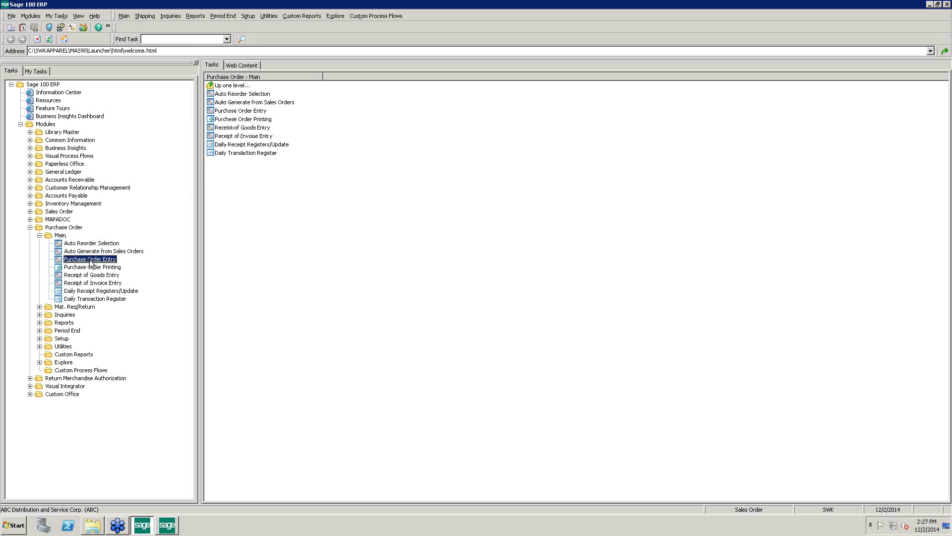
click(194, 106)
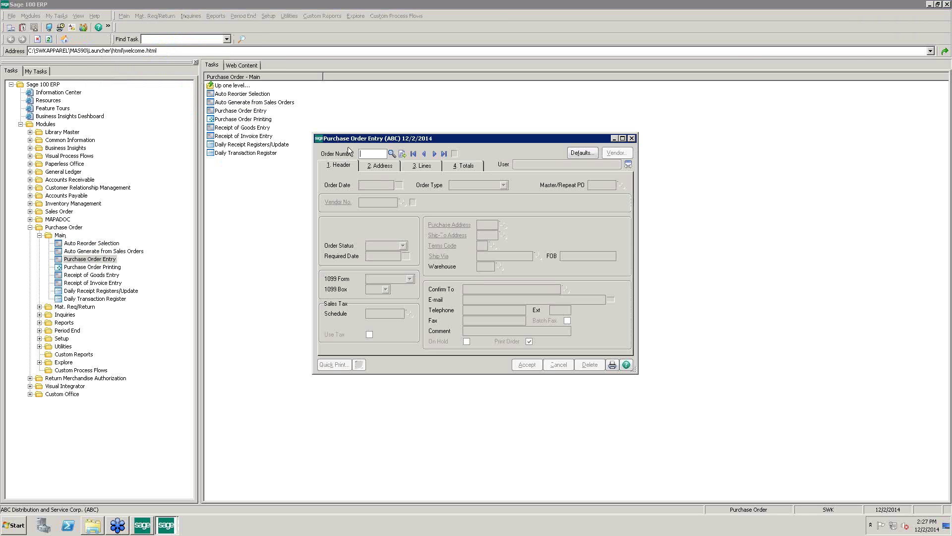
click(402, 153)
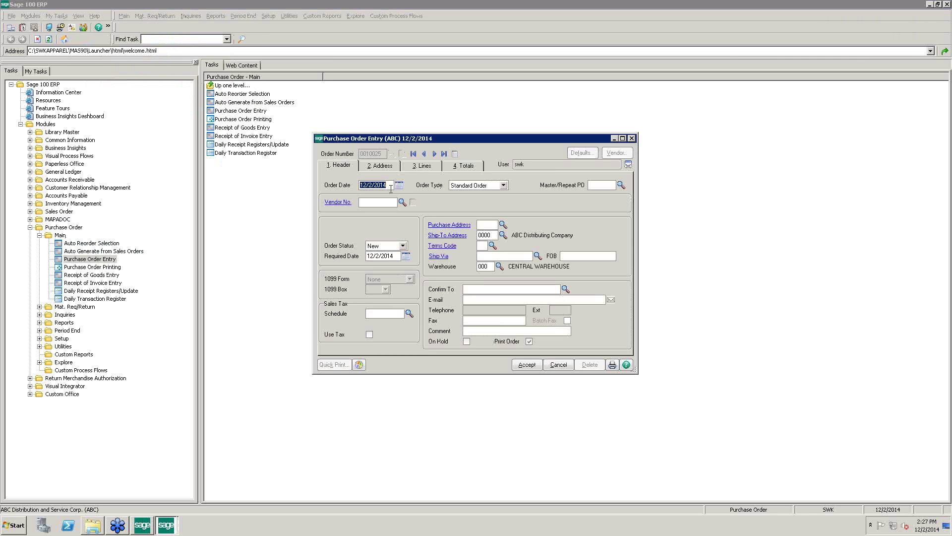
Assign a vendor from the vendor list and open the size/color quantity grid for base JACKET on the purchase order lines.
click(401, 202)
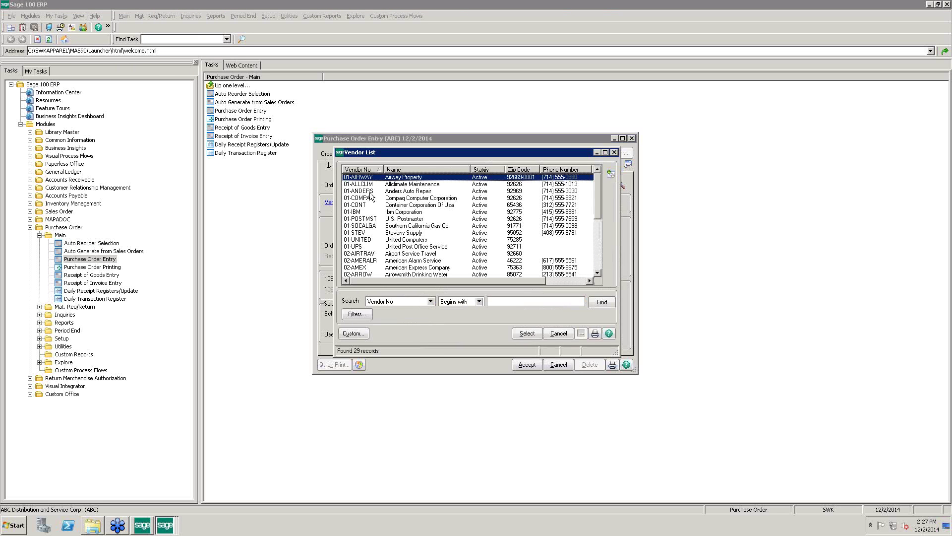
double_click(369, 193)
click(423, 165)
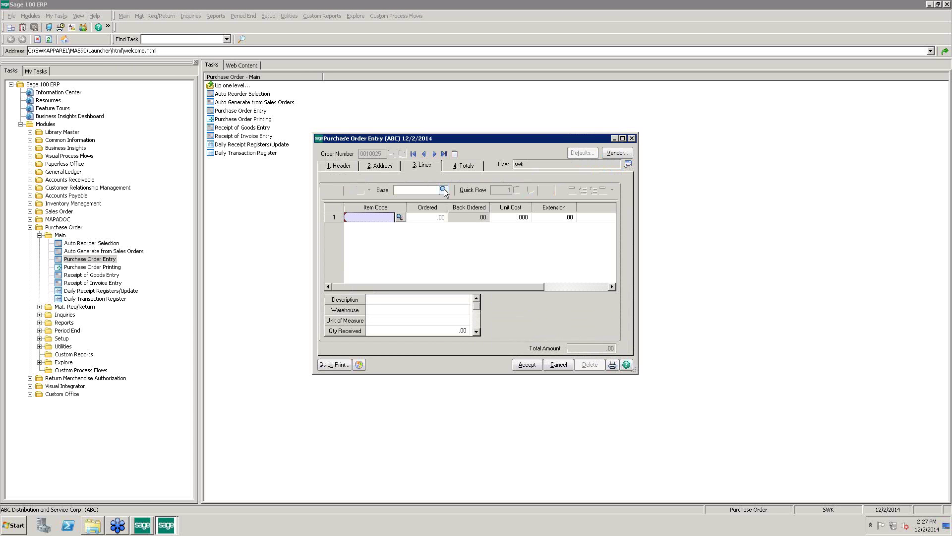
click(443, 190)
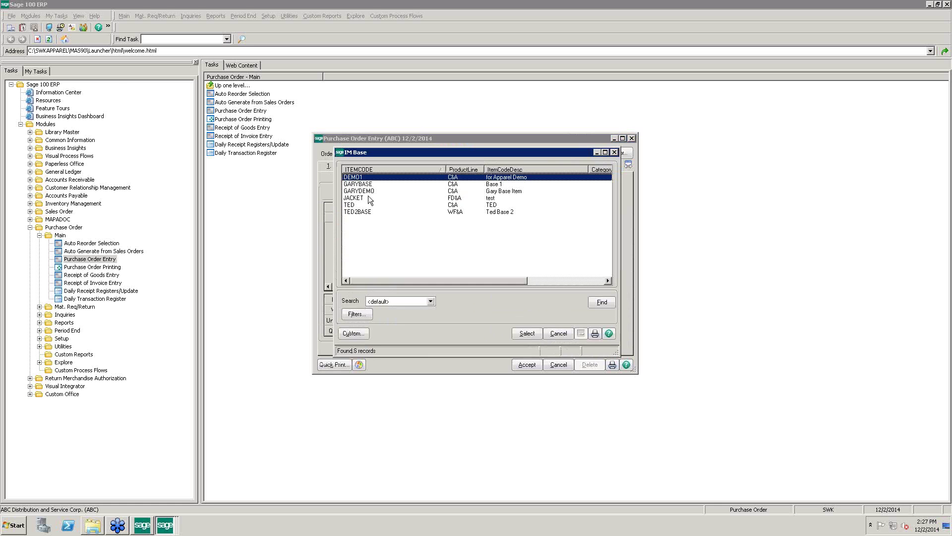
double_click(368, 197)
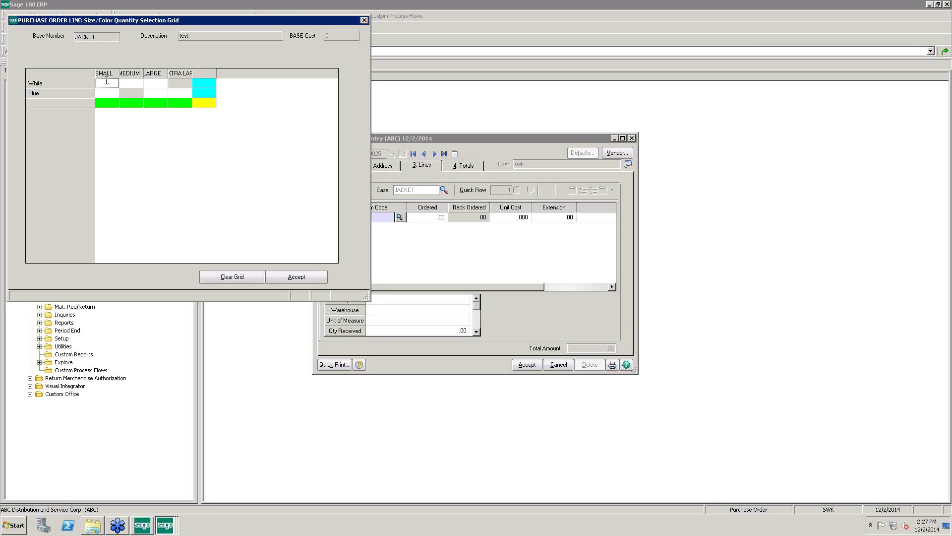
Enter the White jacket purchase quantities: 1 Small, 1 Medium and 1 Large.
text(11)
key(BackSpace)
key(Tab)
text(1)
key(Tab)
text(1)
Enter Blue quantities of 2 Small, 3 Large and 4 Extra Large, and accept the grid to add the jacket lines to the purchase order.
text(2)
key(Tab)
text(3)
key(Tab)
text(4)
key(Tab)
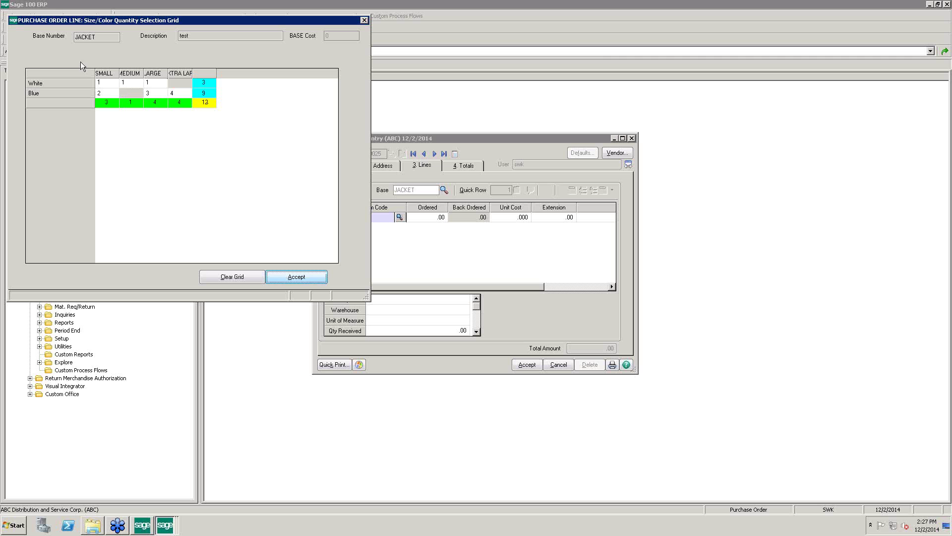
click(300, 278)
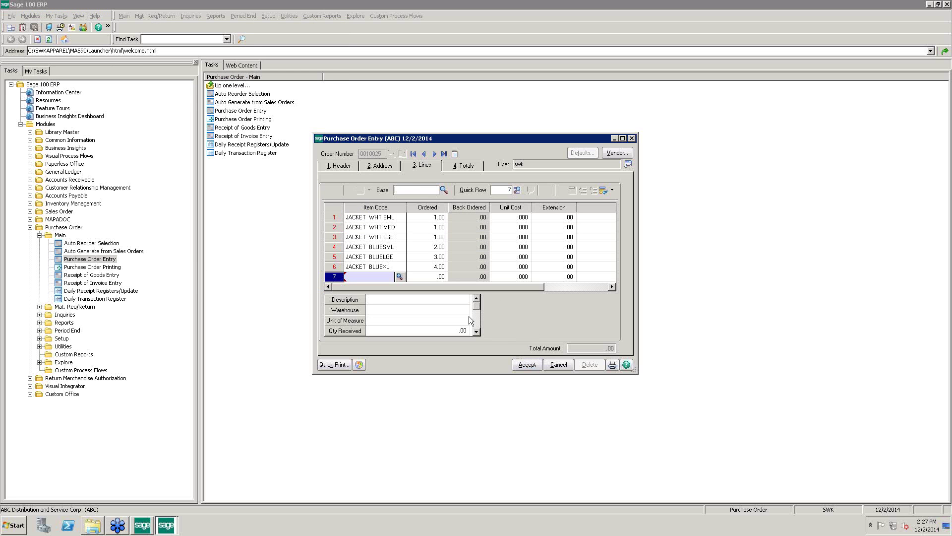
View the item list for the next empty purchase order line and close it without choosing an item.
click(399, 276)
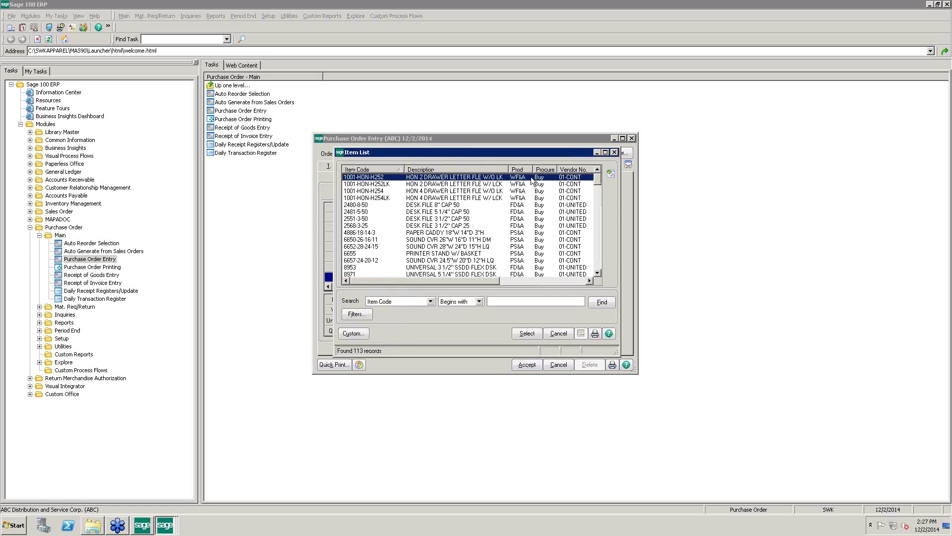
click(617, 153)
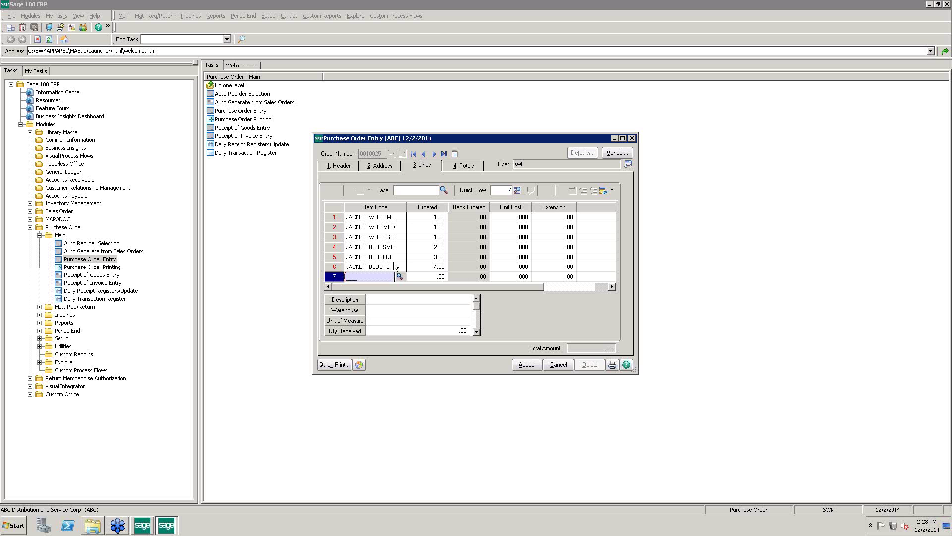
Try to accept the purchase order, delete it instead, and close Purchase Order Entry.
click(528, 365)
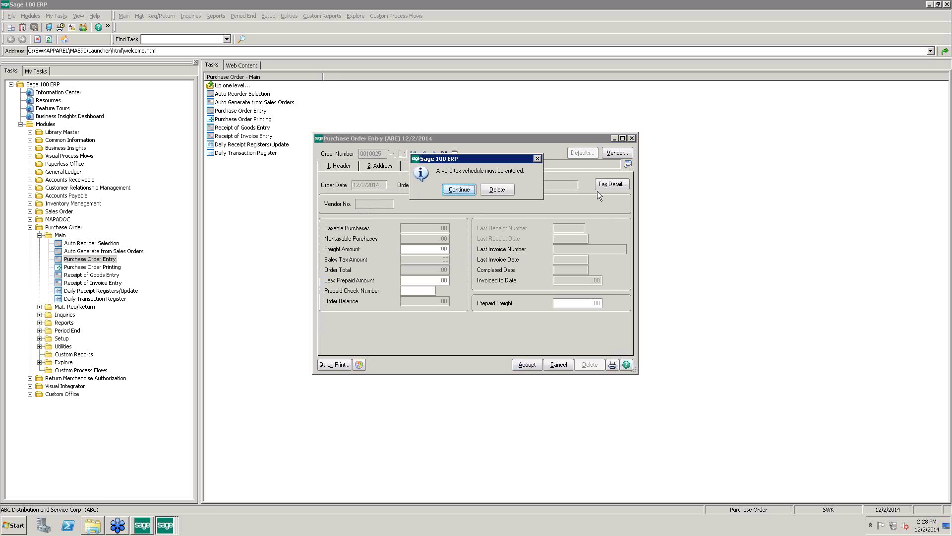
click(498, 190)
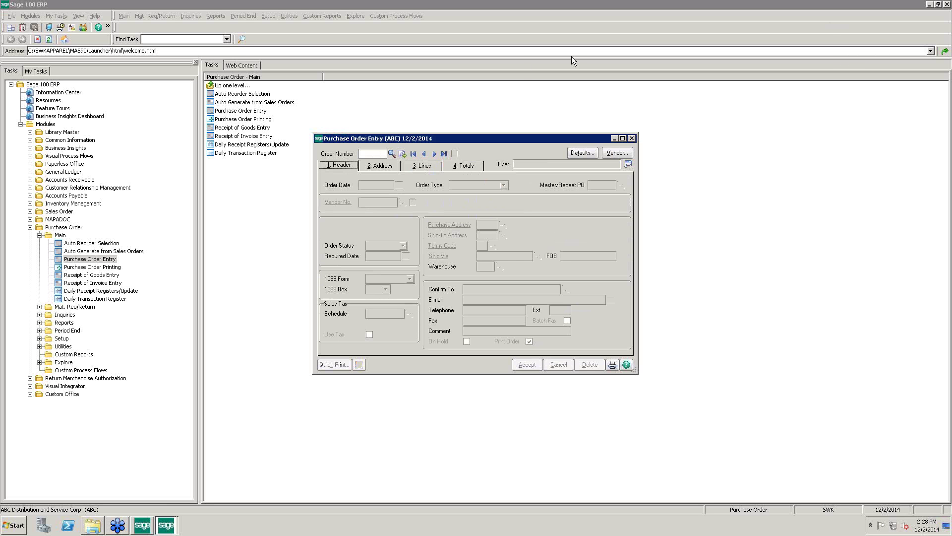
click(632, 139)
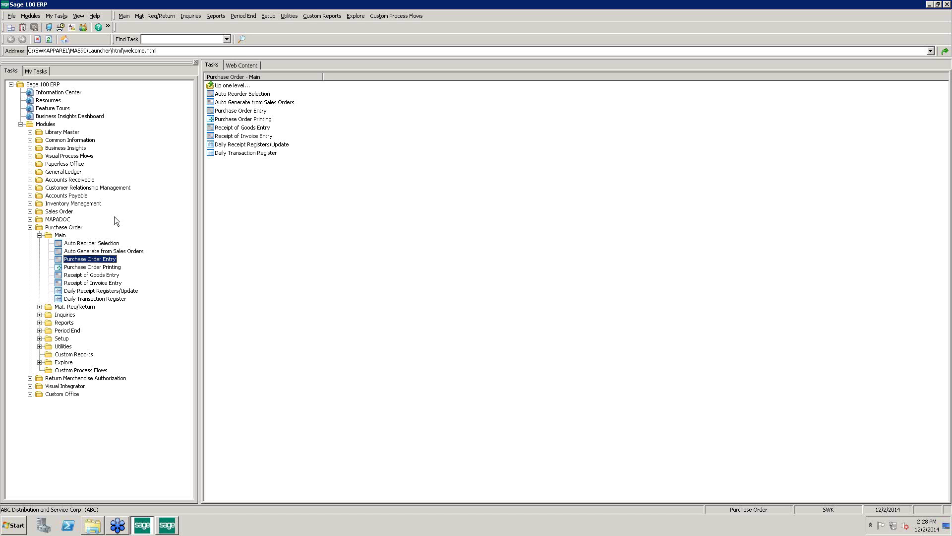
Look over the MAPADOC module folders, collapse them, and expand the Inventory Management tasks.
click(30, 219)
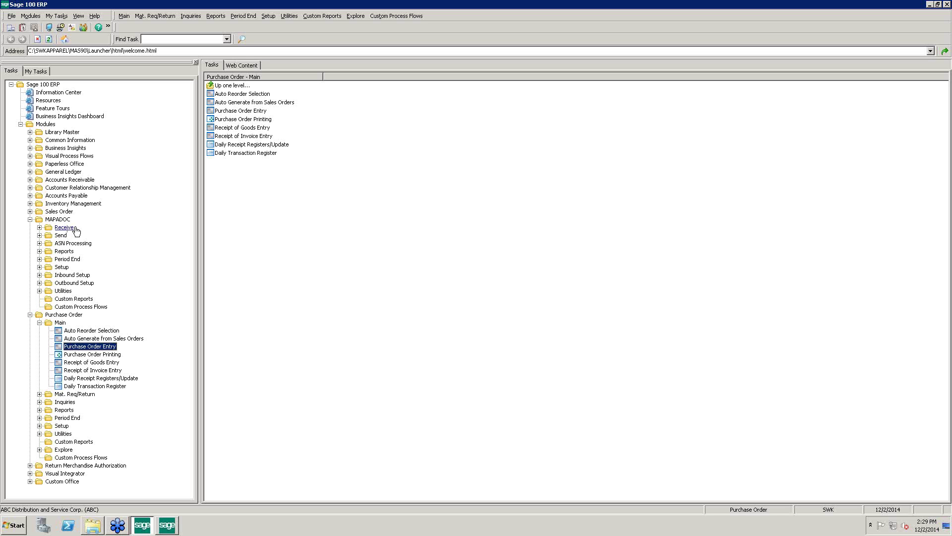
click(30, 219)
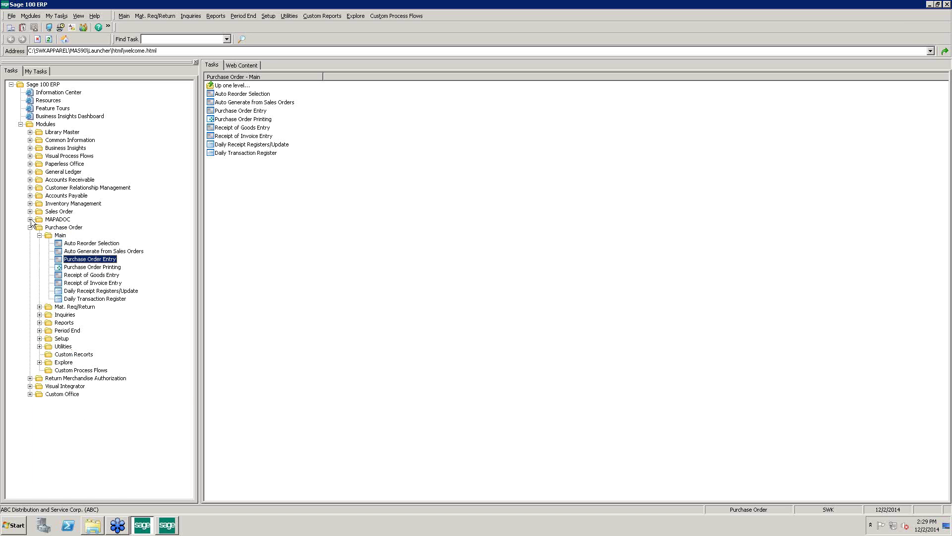
click(30, 203)
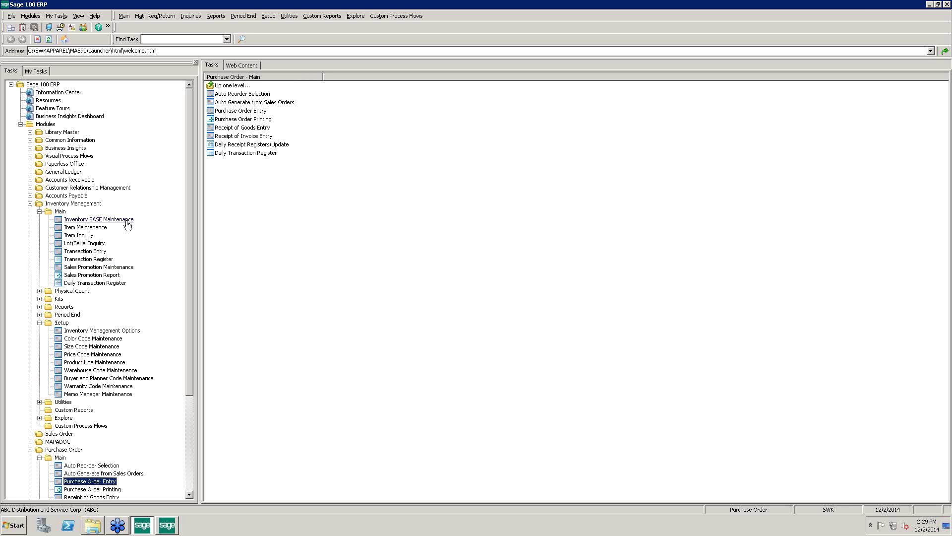